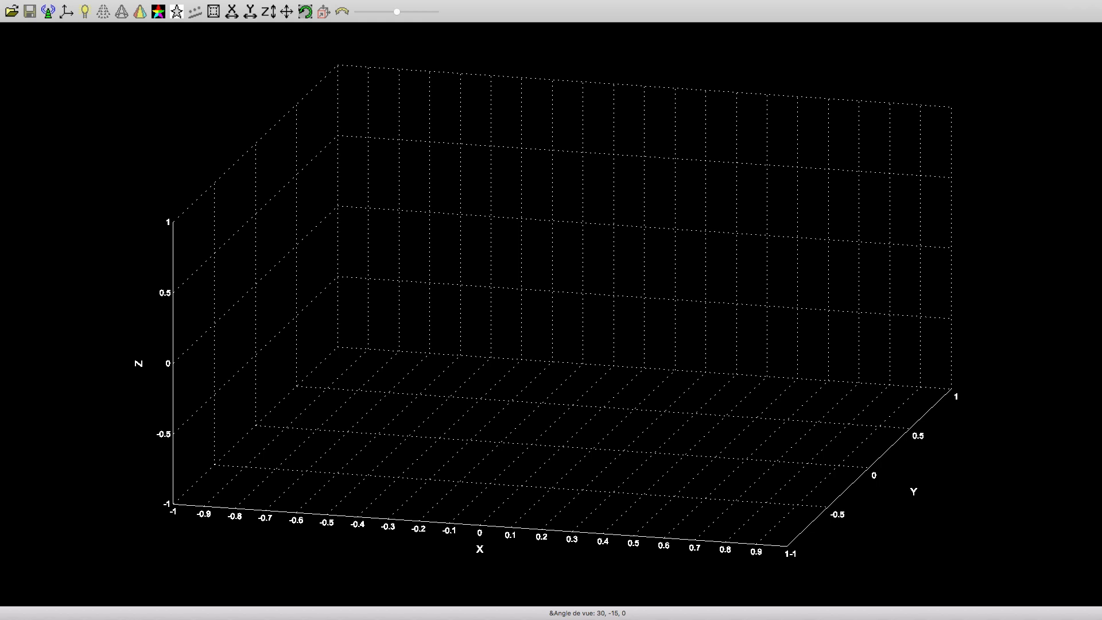
# Step: Load the popeyefinal_fixed bust model into the empty 3D view
pyautogui.moveTo(115, 427); pyautogui.dragTo(594, 333)
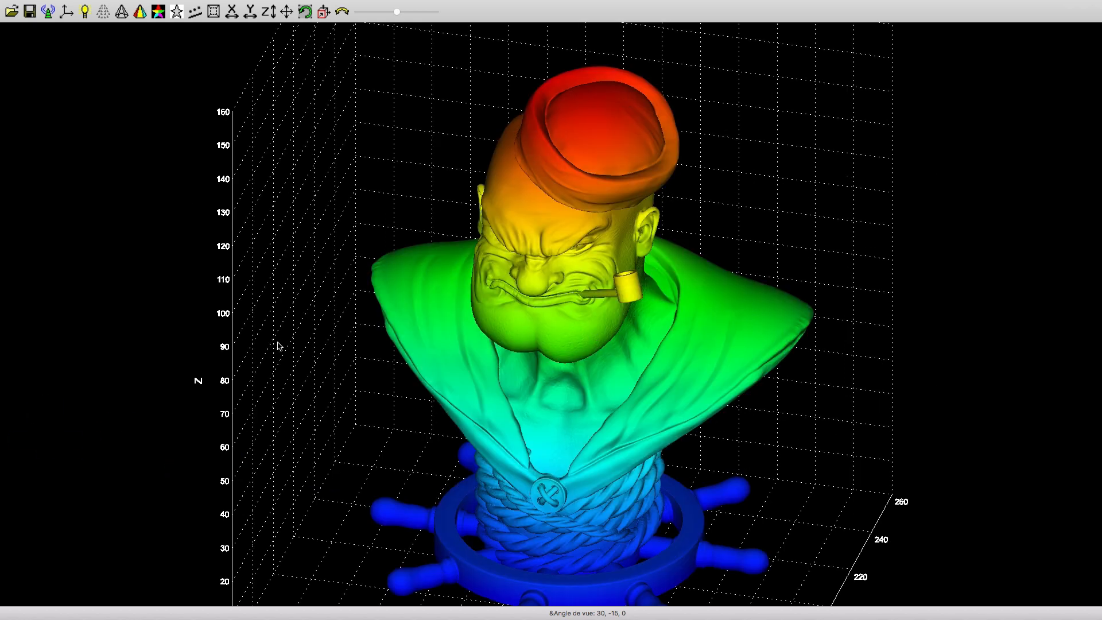
pyautogui.moveTo(286, 352); pyautogui.dragTo(312, 308)
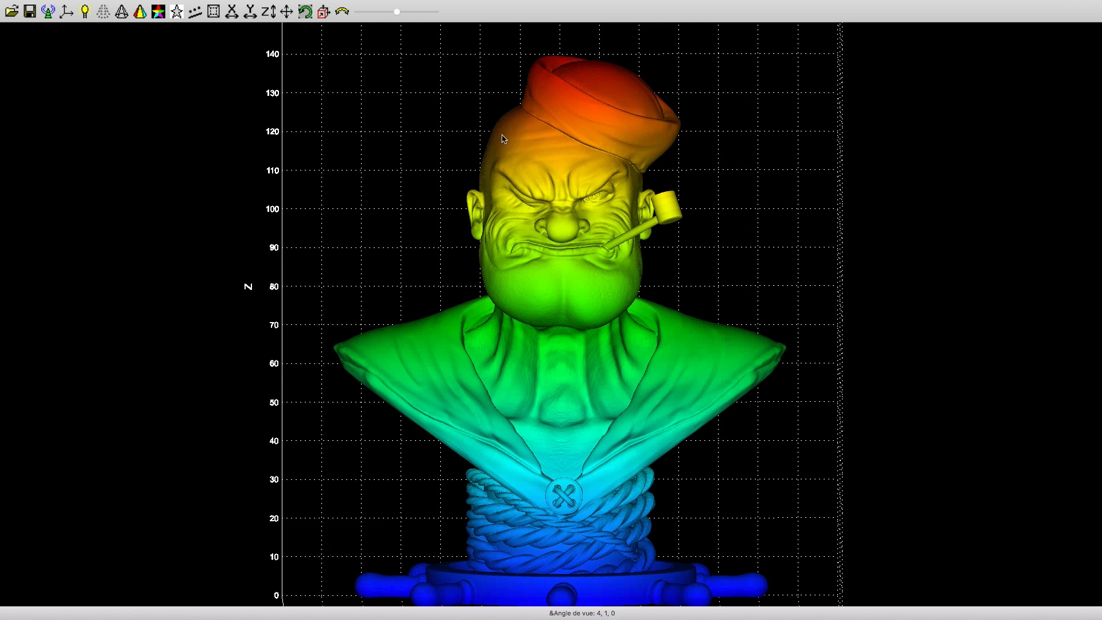
# Step: Generate a depth map of the bust in the +x direction, 500 pixels wide
pyautogui.moveTo(217, 3)
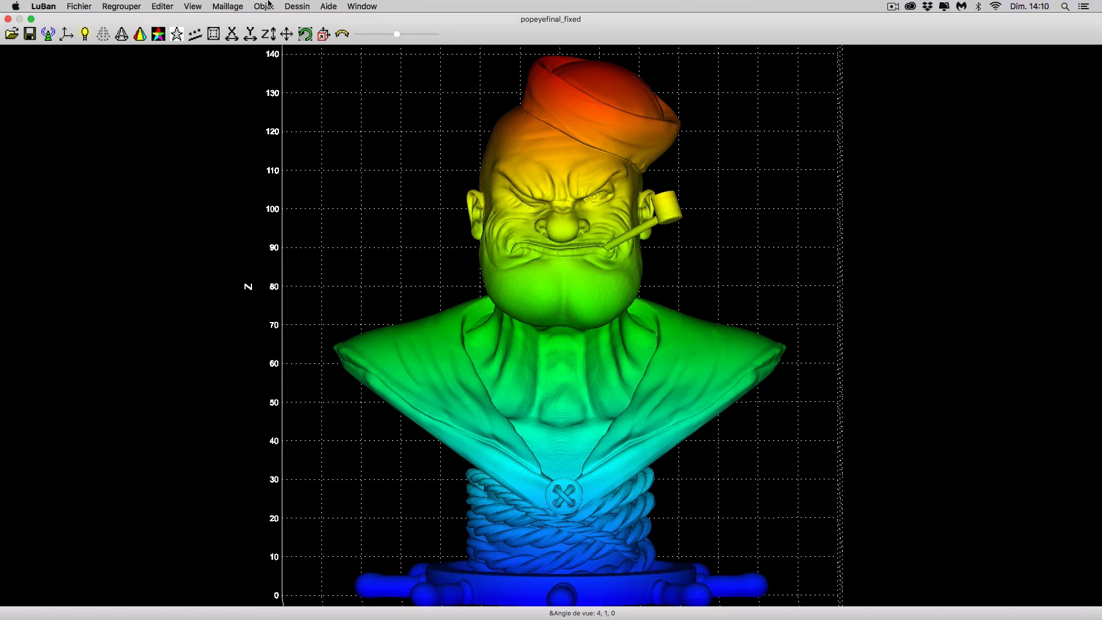
pyautogui.click(230, 6)
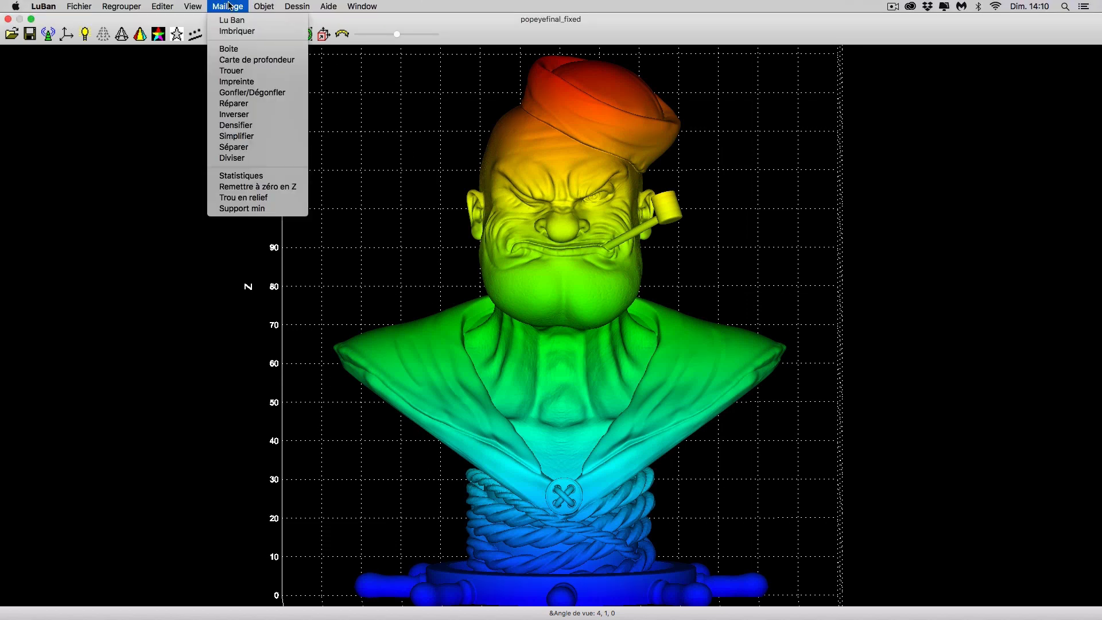
pyautogui.click(235, 61)
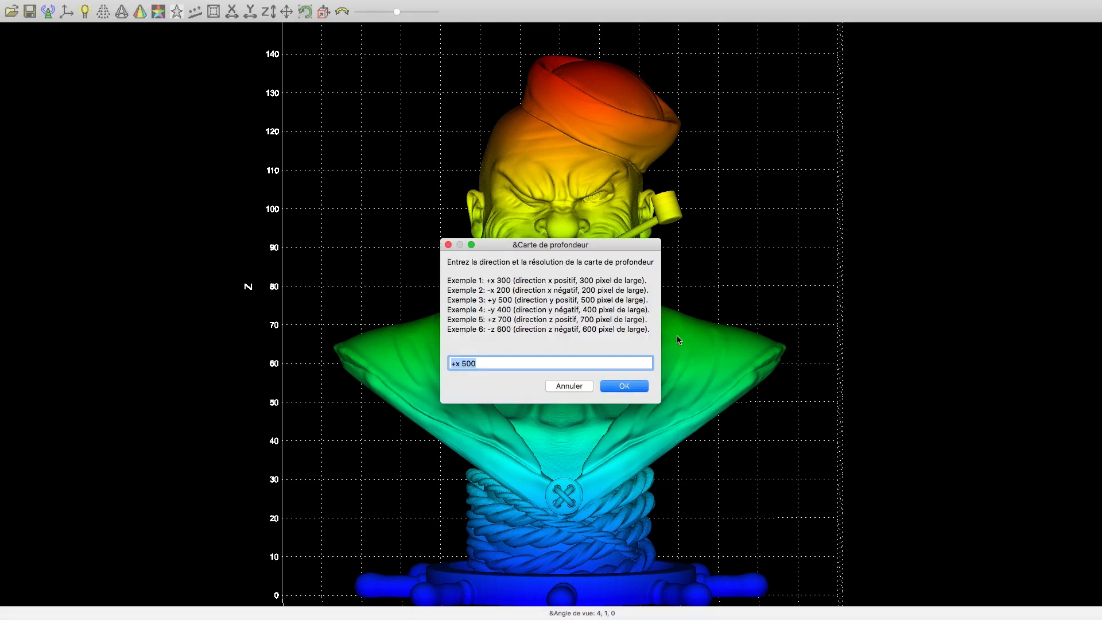
pyautogui.click(624, 386)
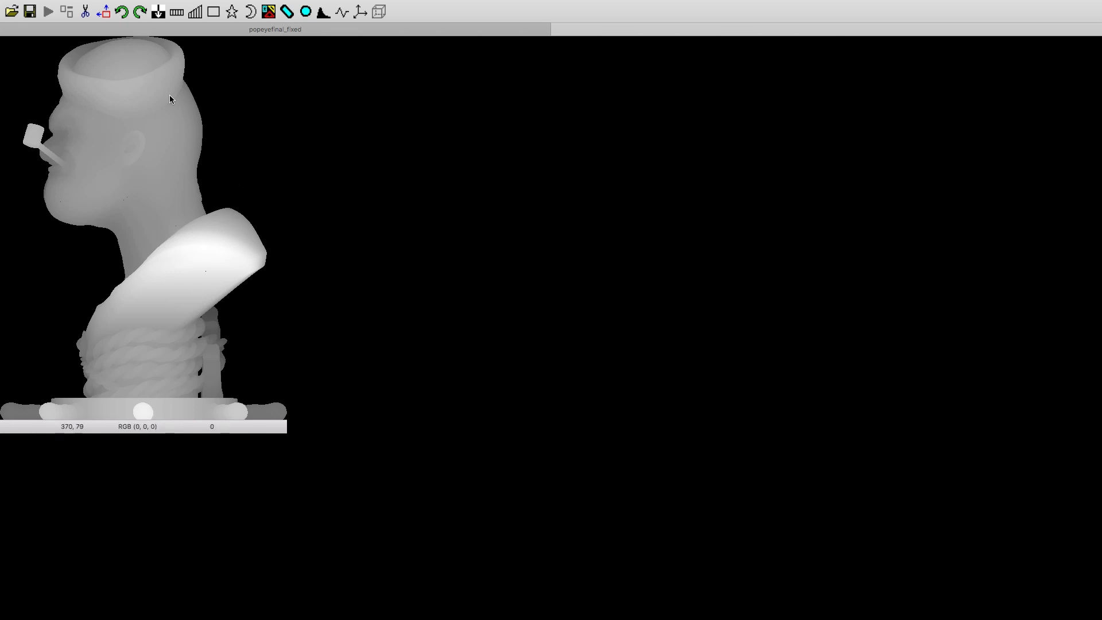
# Step: Flip the depth map horizontally so the profile faces the other way
pyautogui.moveTo(190, 3)
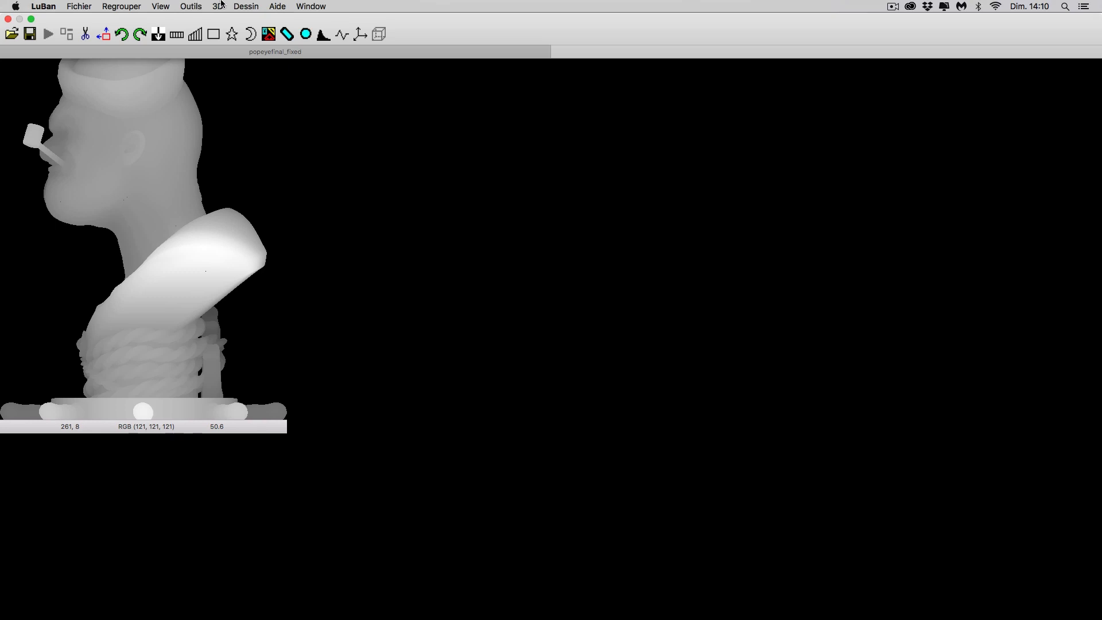
pyautogui.click(190, 6)
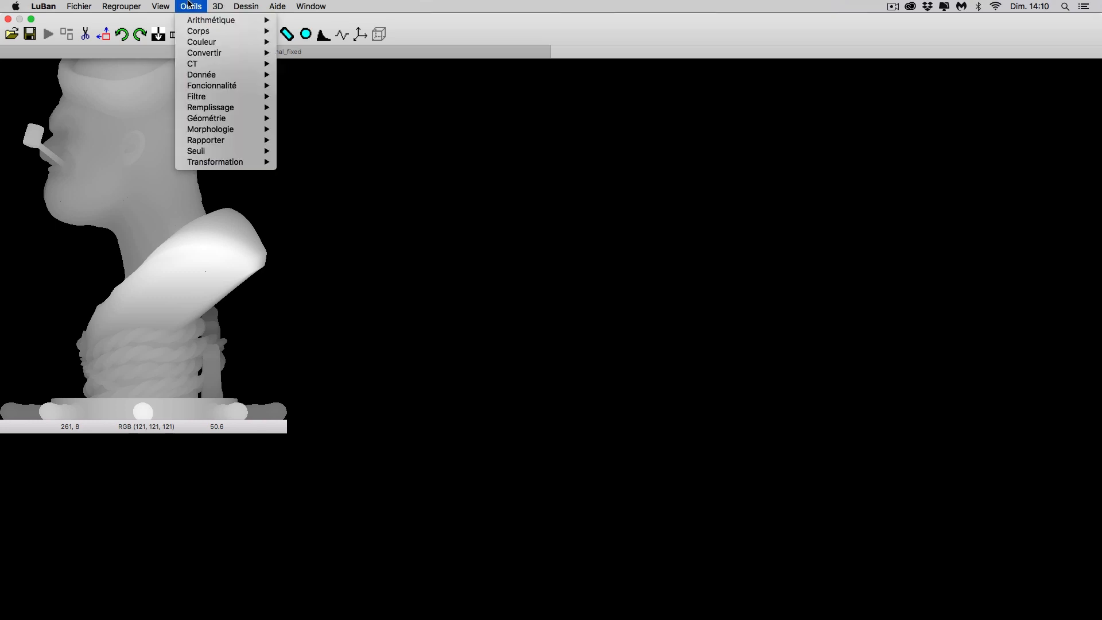
pyautogui.moveTo(201, 32)
pyautogui.click(315, 158)
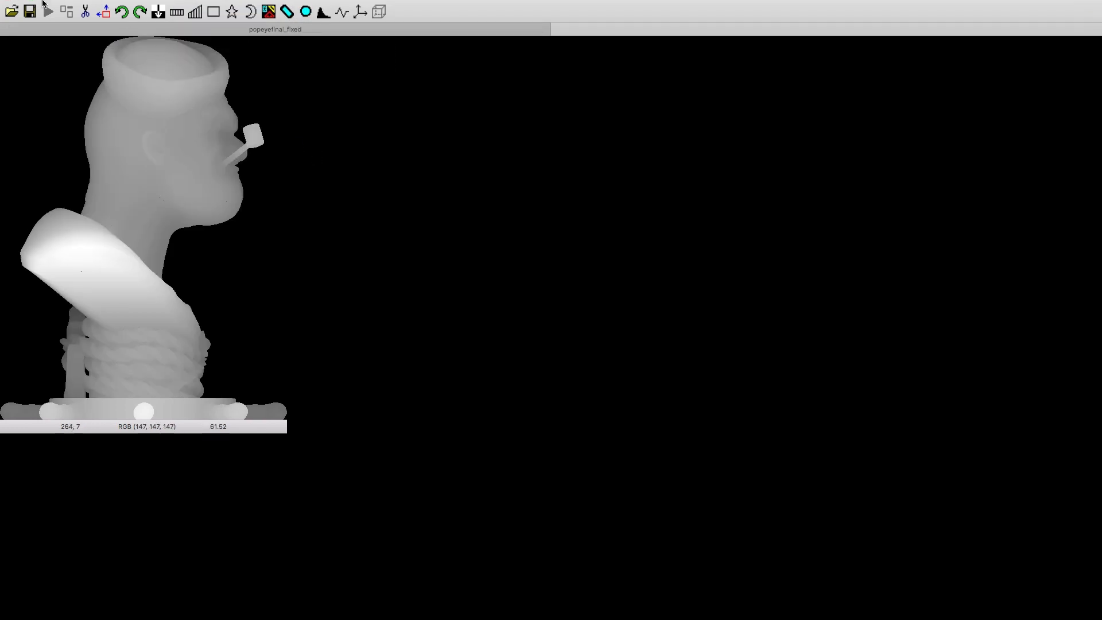
# Step: Examine the image formats available for exporting the flipped depth map, including PNG
pyautogui.moveTo(46, 2)
pyautogui.click(83, 4)
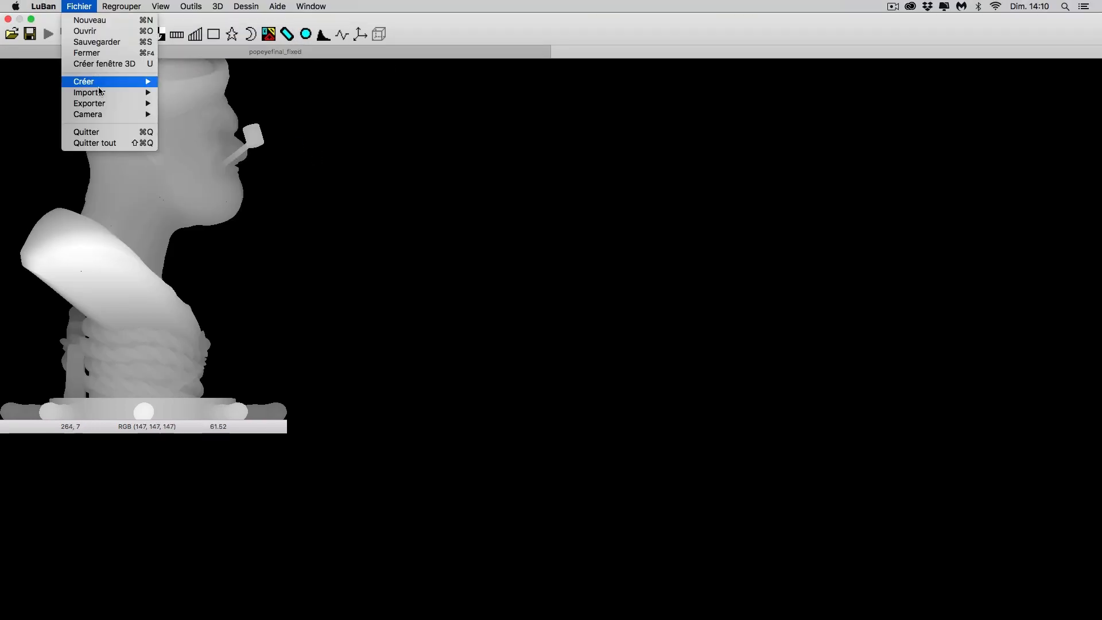
pyautogui.moveTo(102, 104)
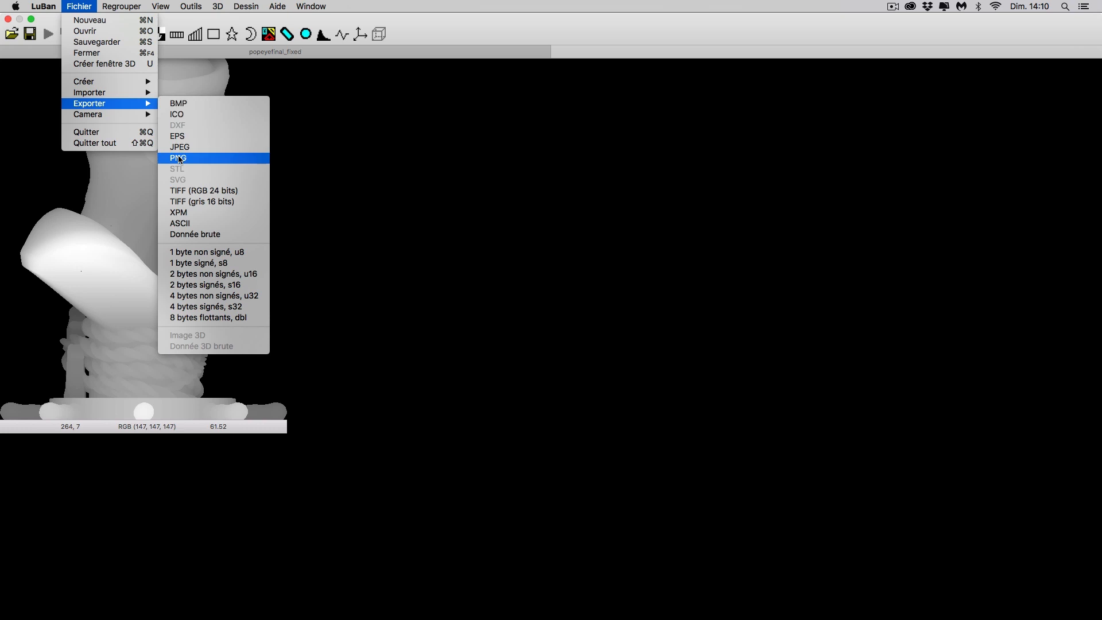
pyautogui.press('Escape')
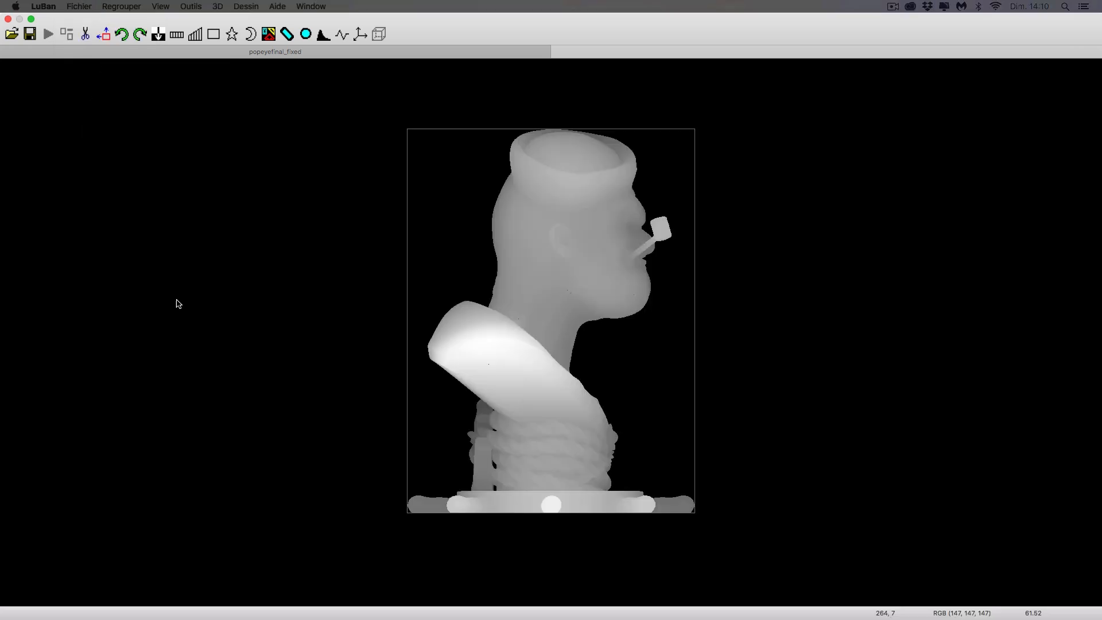
# Step: Return to the popeyefinal_fixed 3D model and start creating a Magie photo model
pyautogui.click(634, 31)
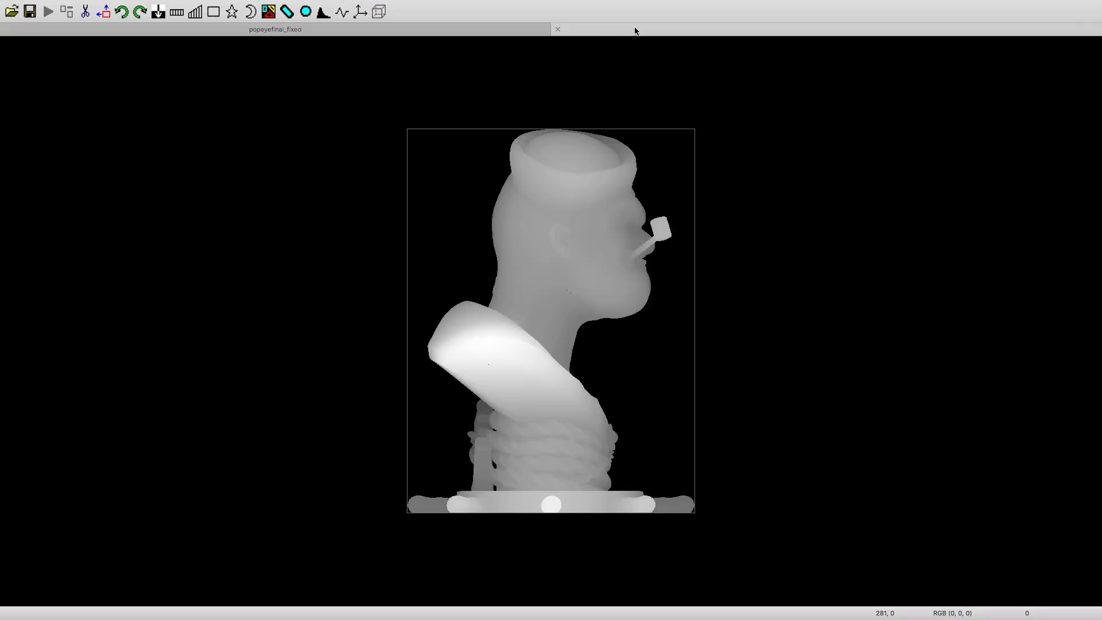
pyautogui.click(493, 33)
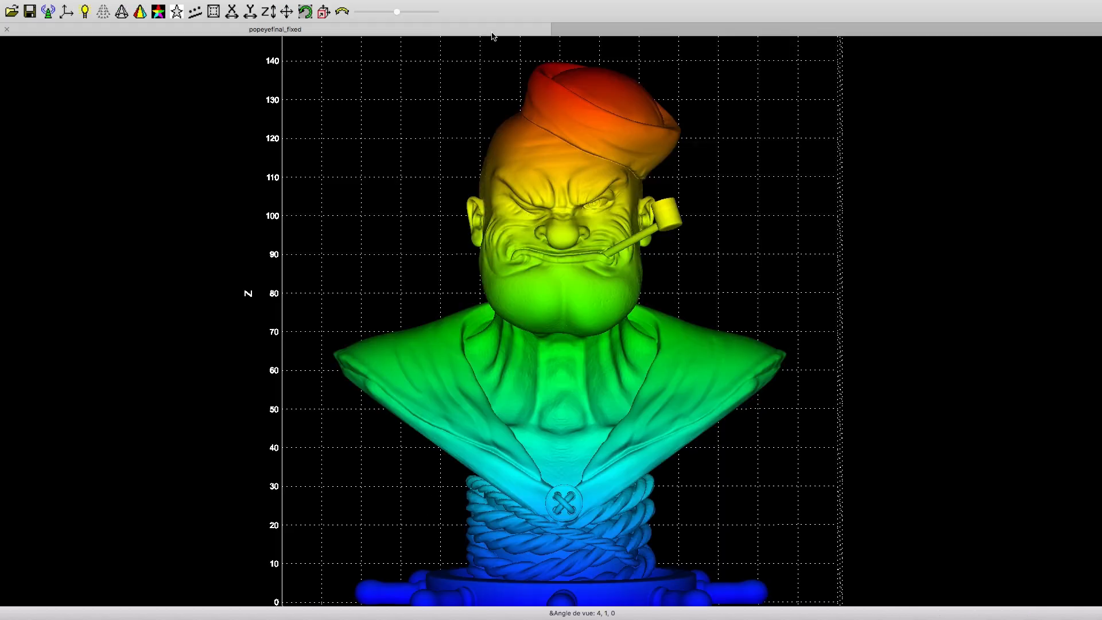
pyautogui.moveTo(349, 261); pyautogui.dragTo(379, 296)
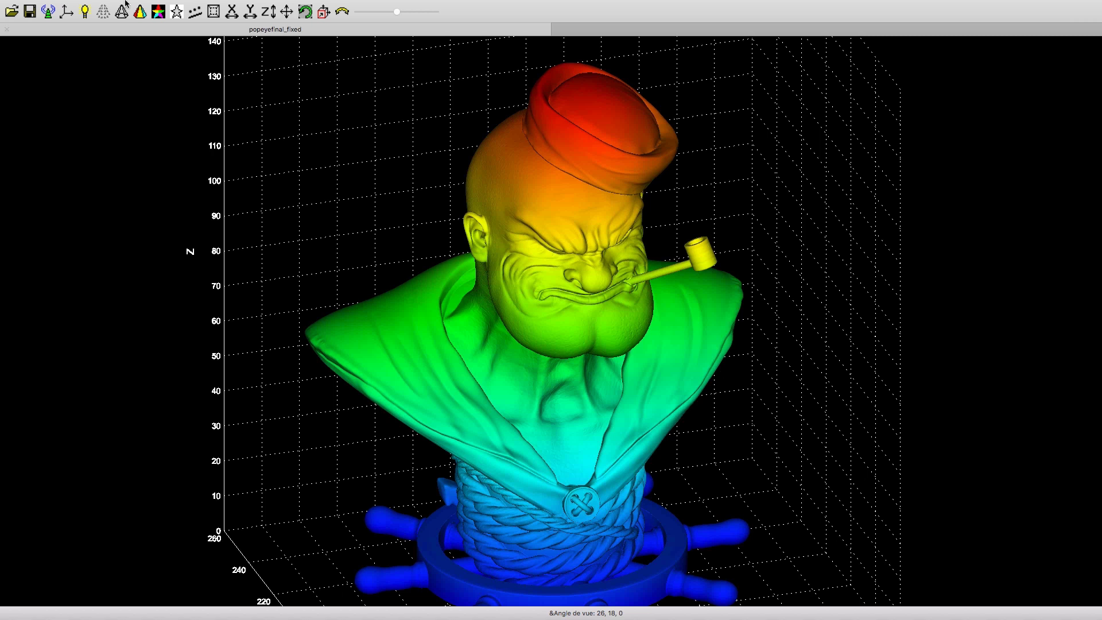
pyautogui.moveTo(124, 4)
pyautogui.click(83, 7)
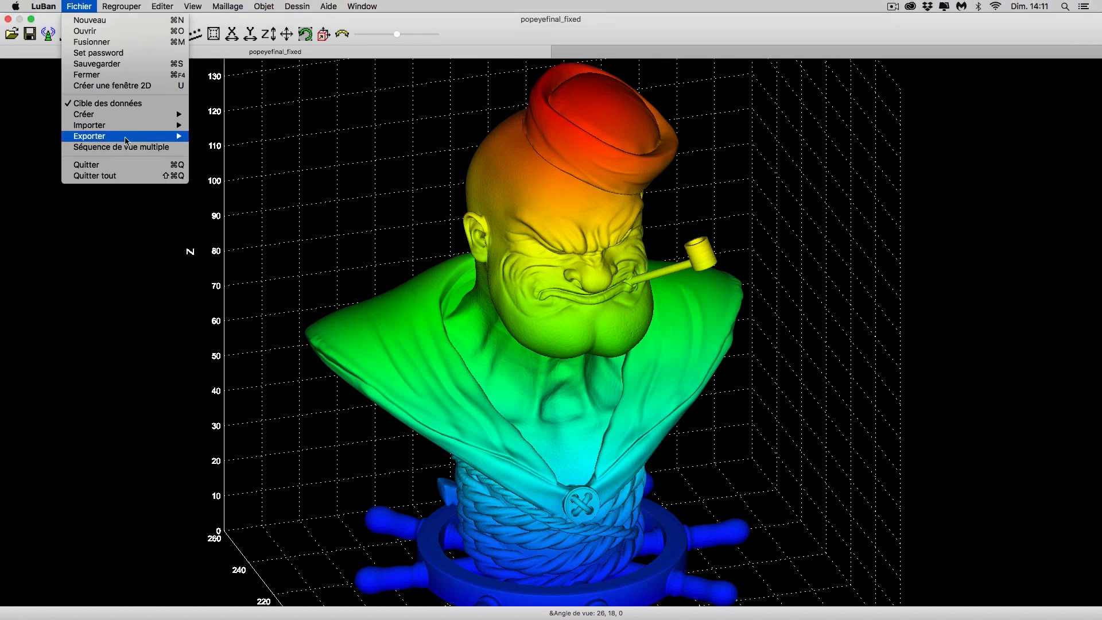
pyautogui.moveTo(129, 117)
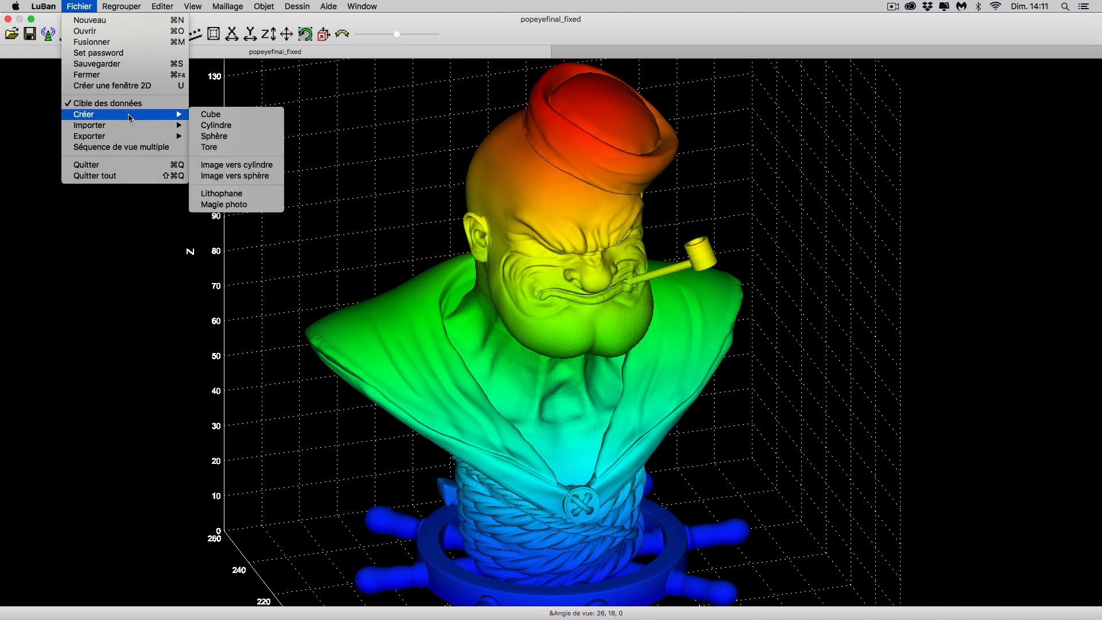
pyautogui.click(251, 205)
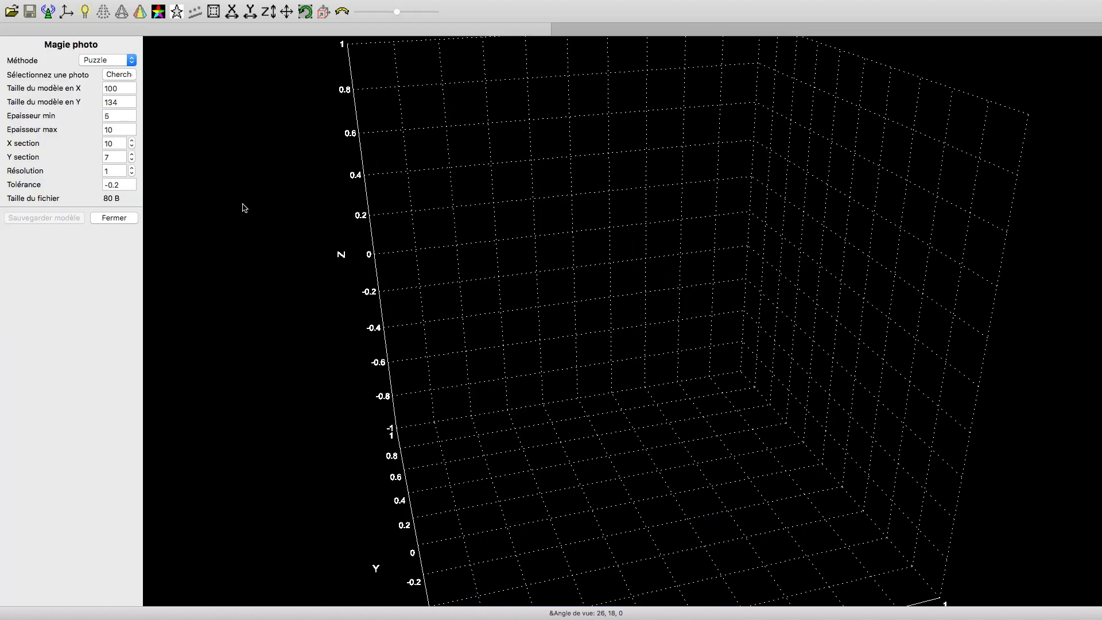
# Step: Keep Puzzle as the method and load the bust's profile depth-map image as the photo
pyautogui.click(127, 61)
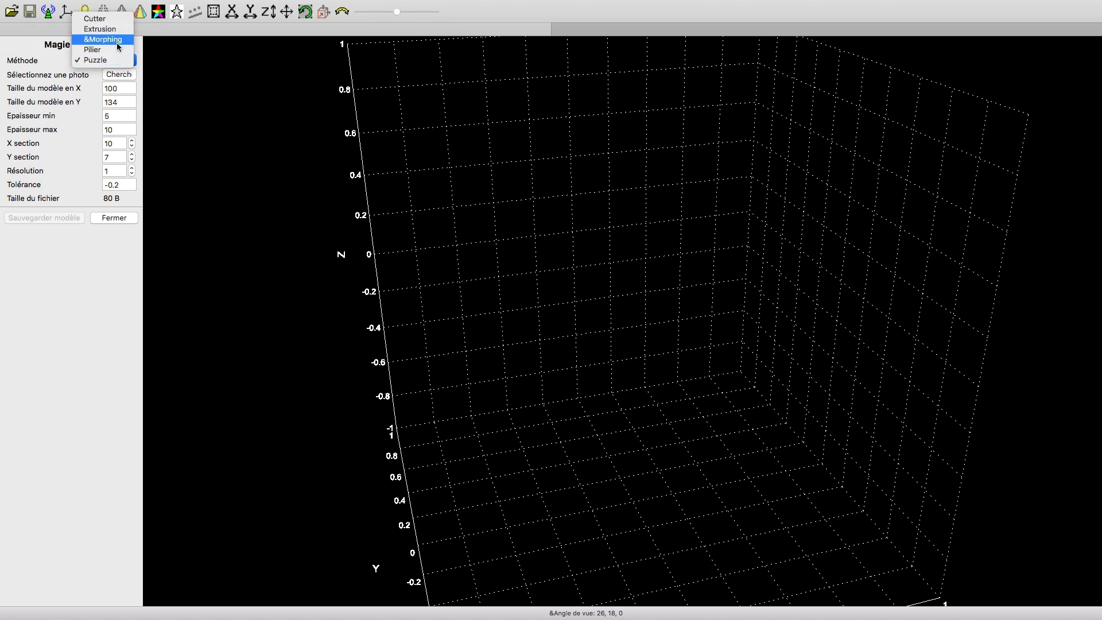
pyautogui.click(89, 60)
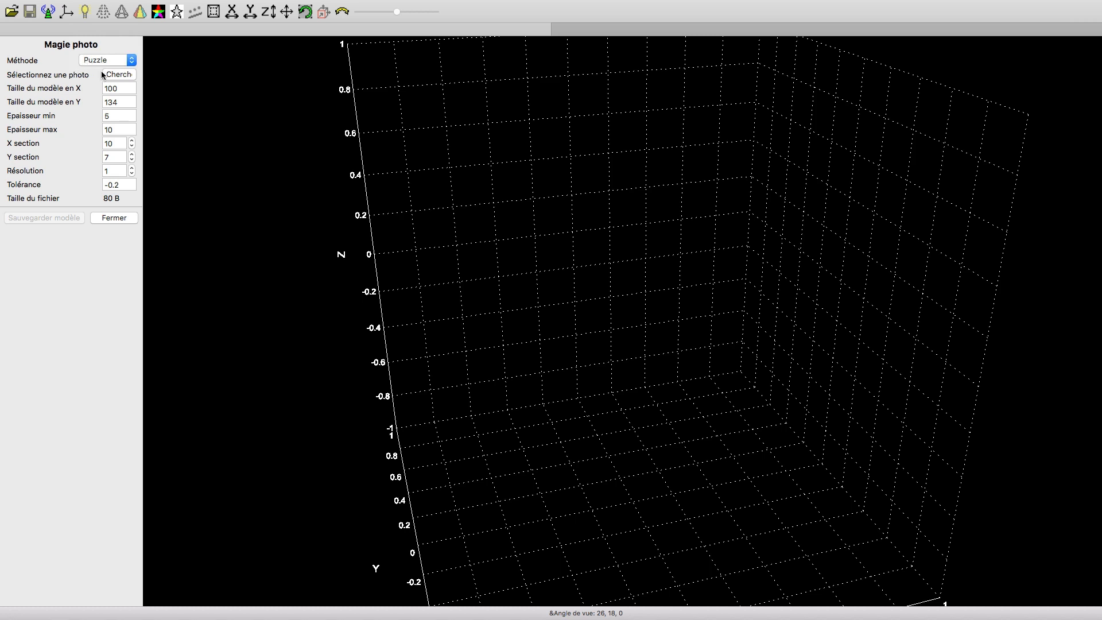
pyautogui.click(120, 75)
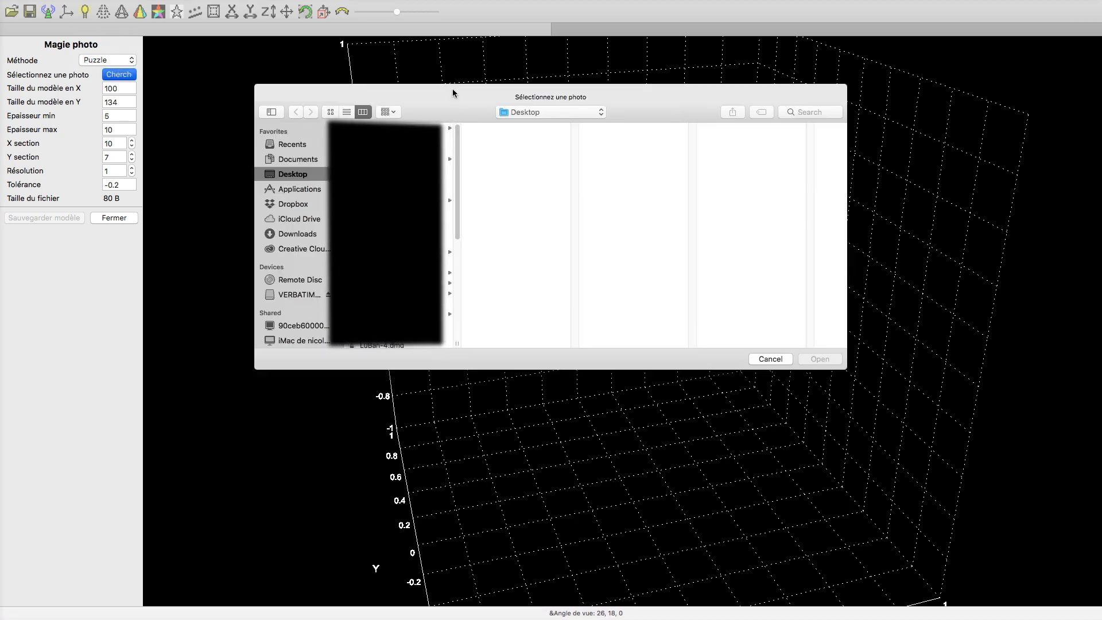
pyautogui.moveTo(446, 88); pyautogui.dragTo(72, 90)
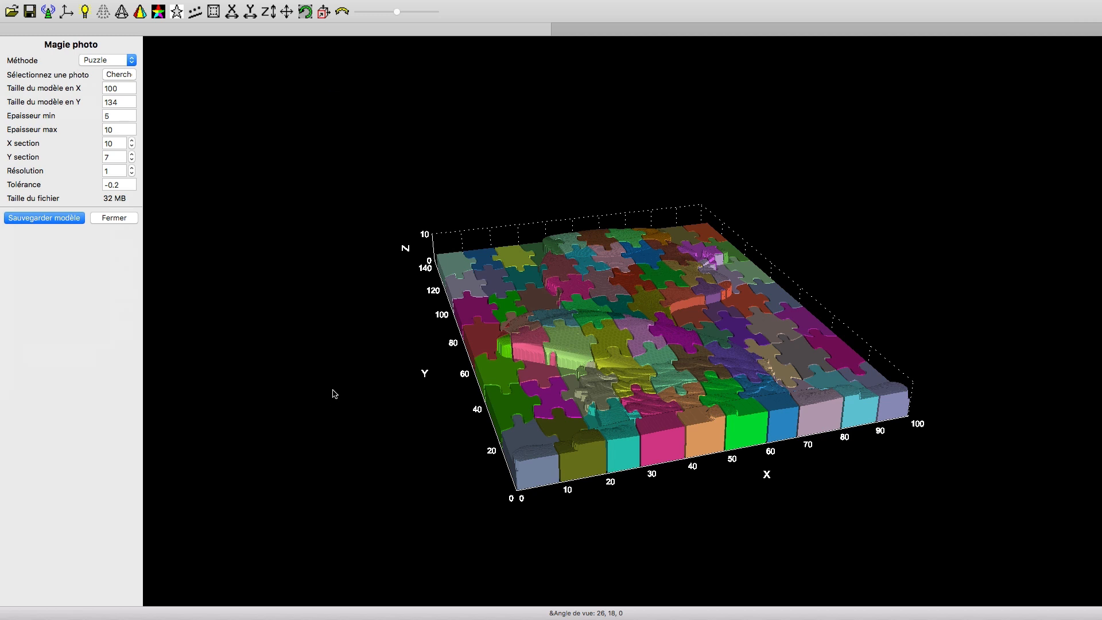
# Step: Divide the puzzle into 10 sections in Y and 13 sections in X
pyautogui.moveTo(335, 368); pyautogui.dragTo(219, 400)
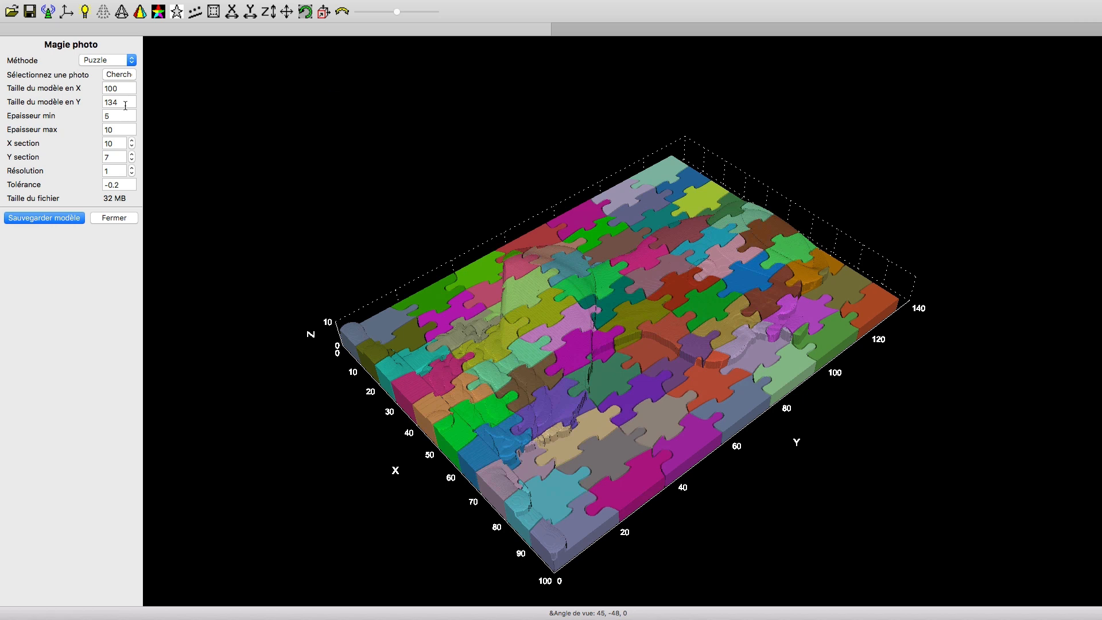
pyautogui.moveTo(258, 116); pyautogui.dragTo(312, 146)
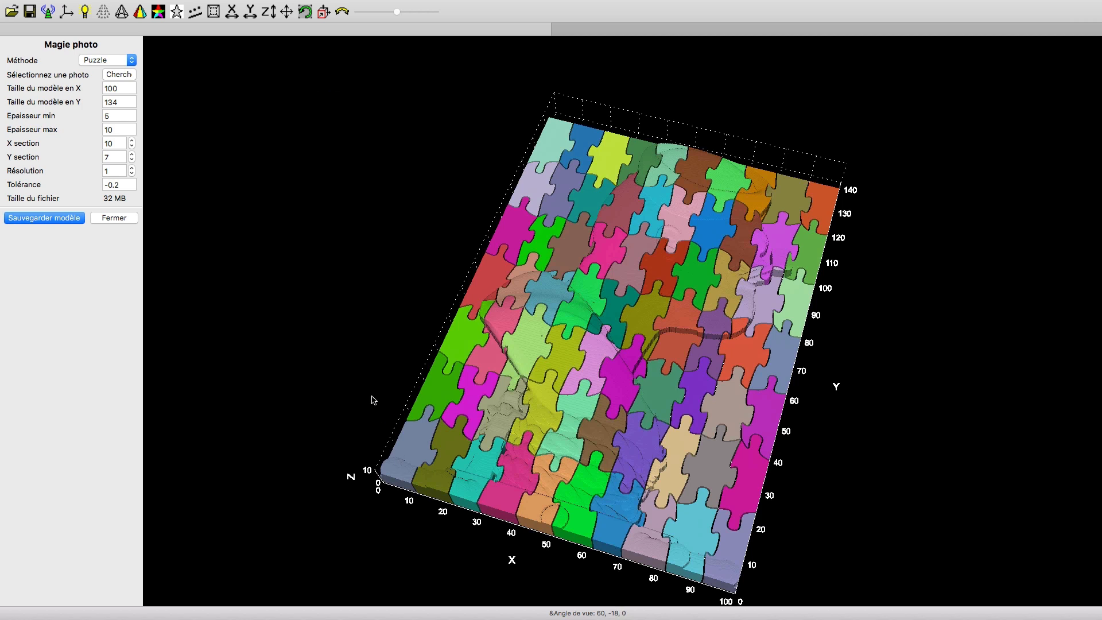
pyautogui.moveTo(315, 404); pyautogui.dragTo(351, 401)
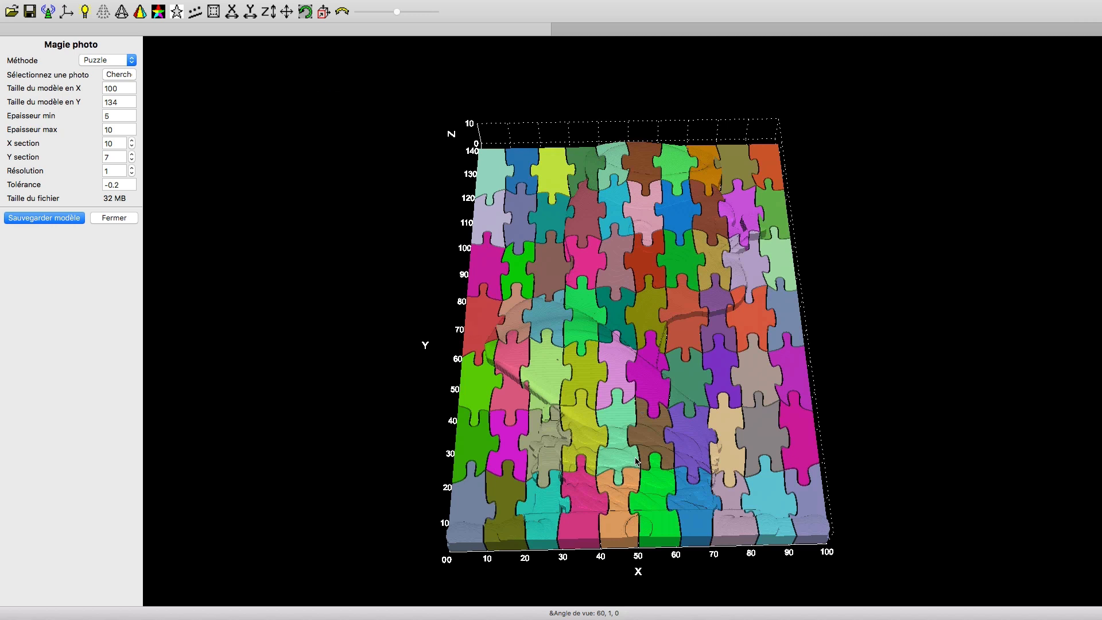
pyautogui.moveTo(386, 359); pyautogui.dragTo(381, 388)
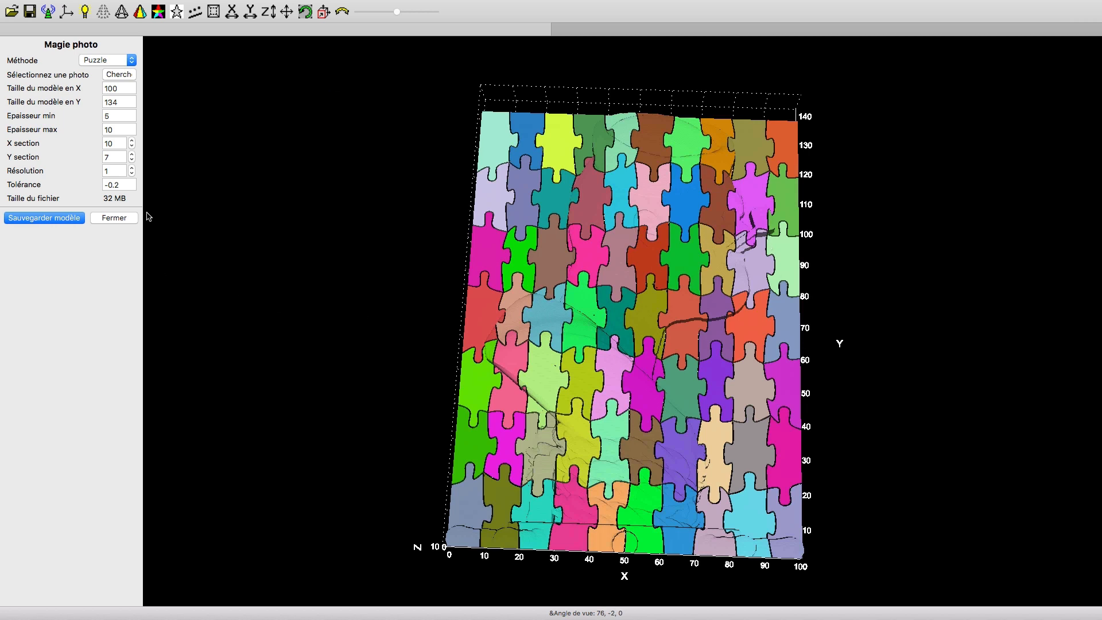
pyautogui.click(133, 154)
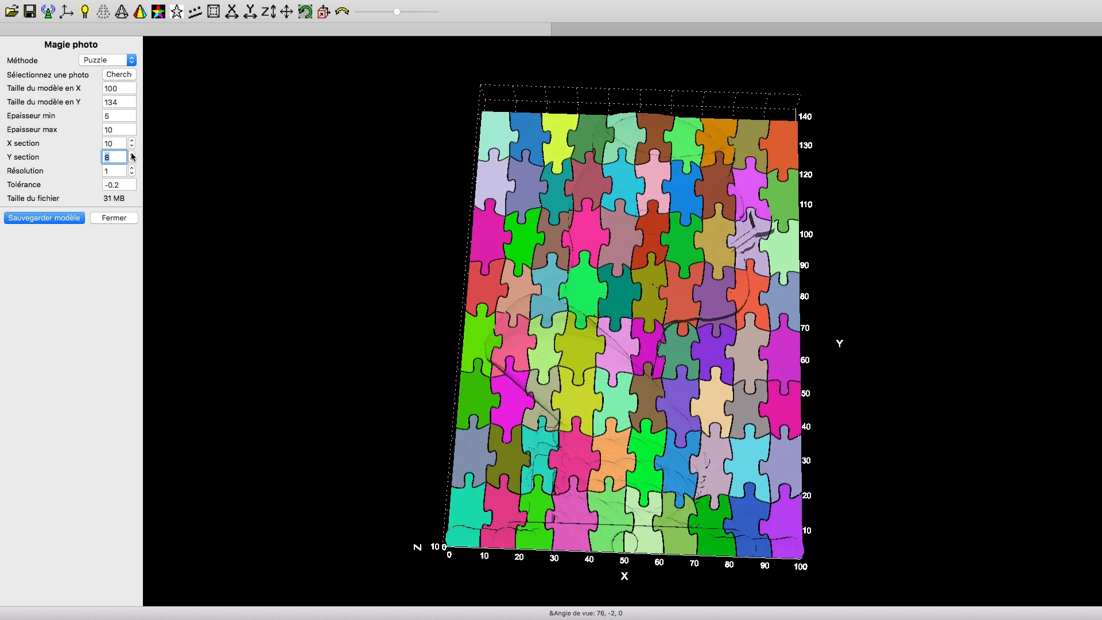
pyautogui.click(132, 155)
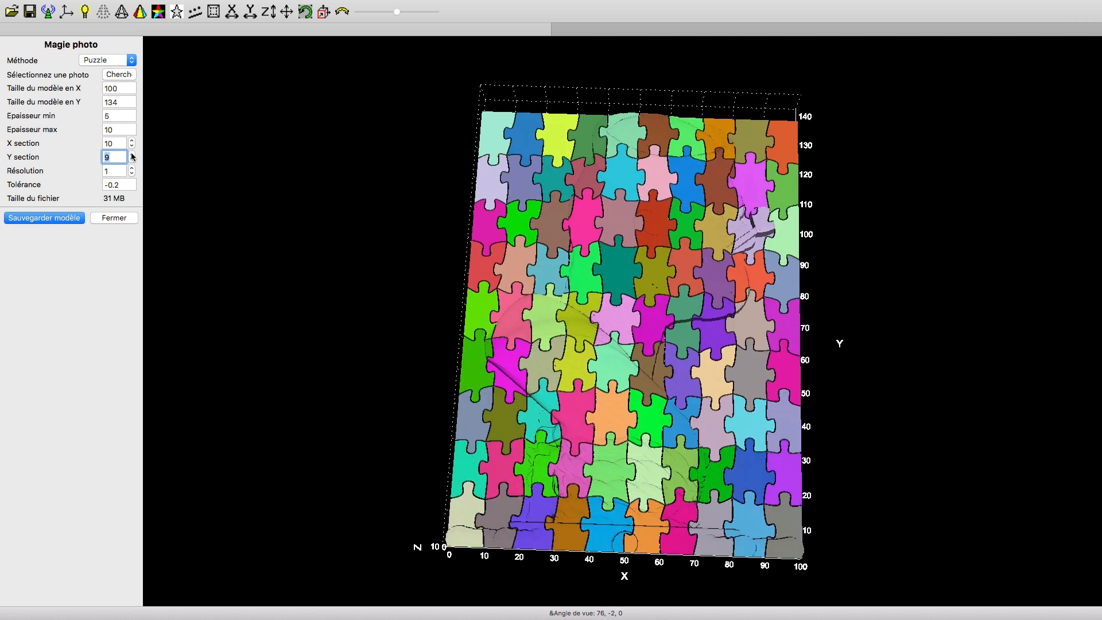
pyautogui.click(133, 154)
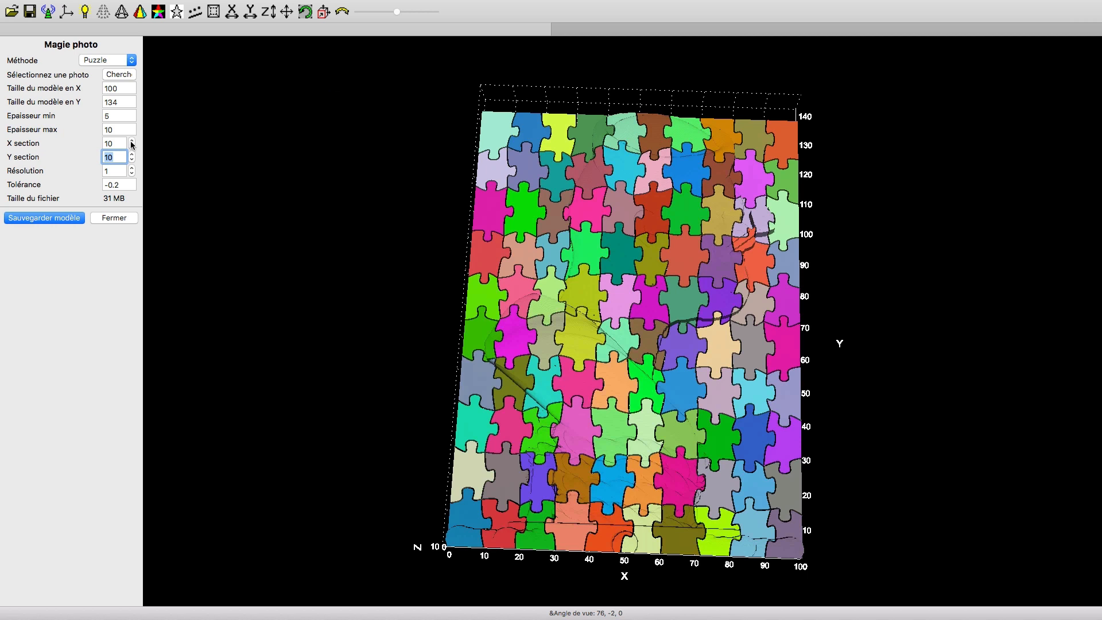
pyautogui.click(132, 140)
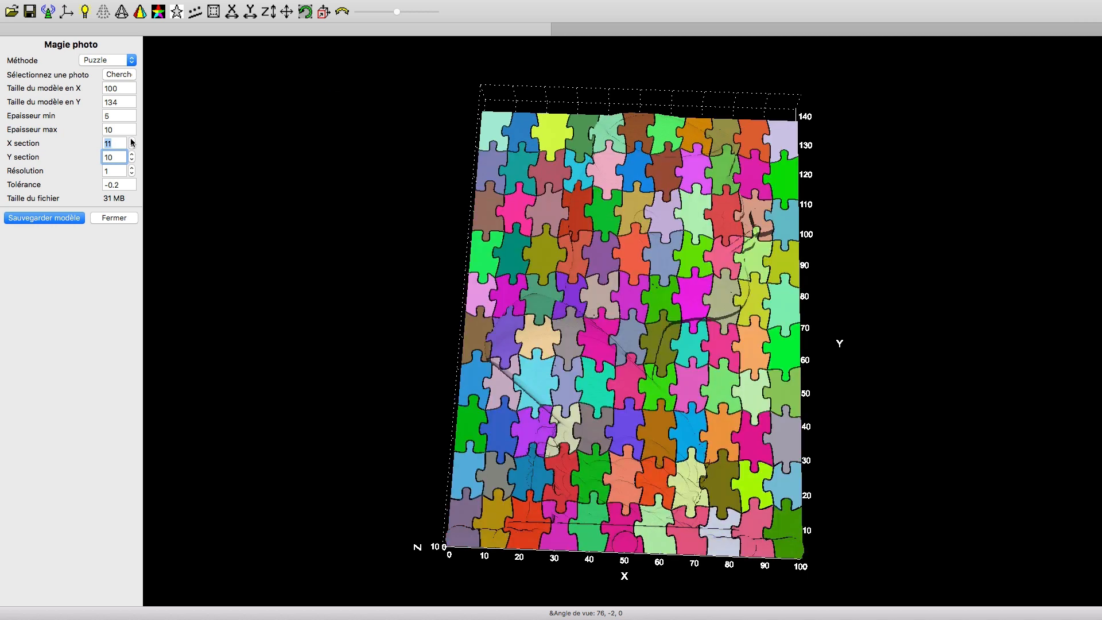
pyautogui.click(132, 140)
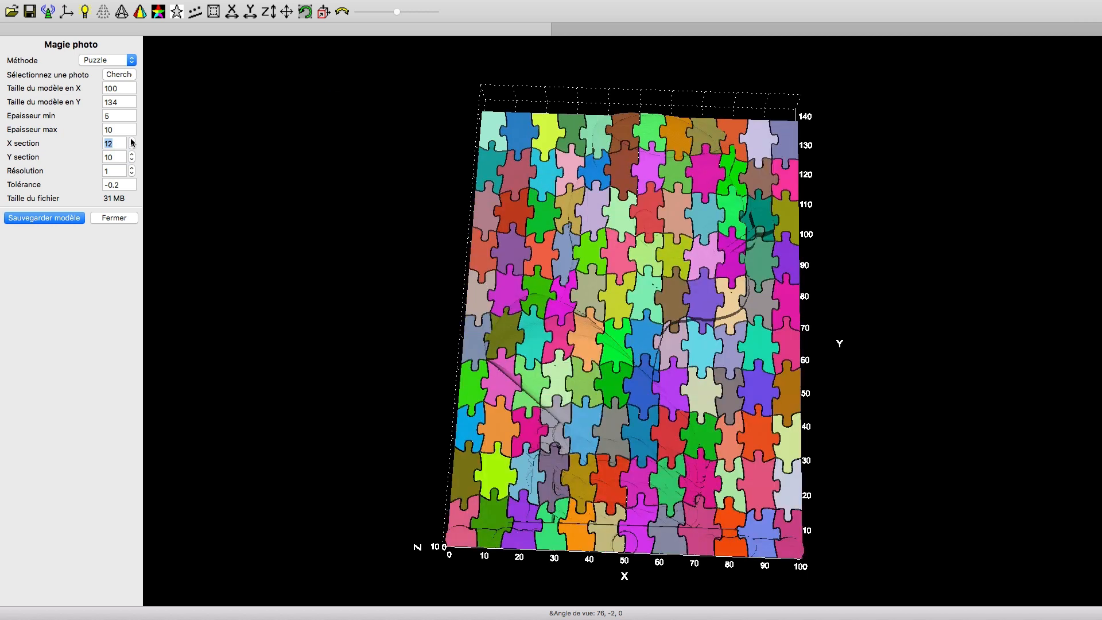
pyautogui.click(132, 141)
# Step: Set the puzzle's X section to 4 and its Y section to 2, and inspect the larger pieces
pyautogui.click(117, 144)
pyautogui.doubleClick(117, 144)
pyautogui.write('4')
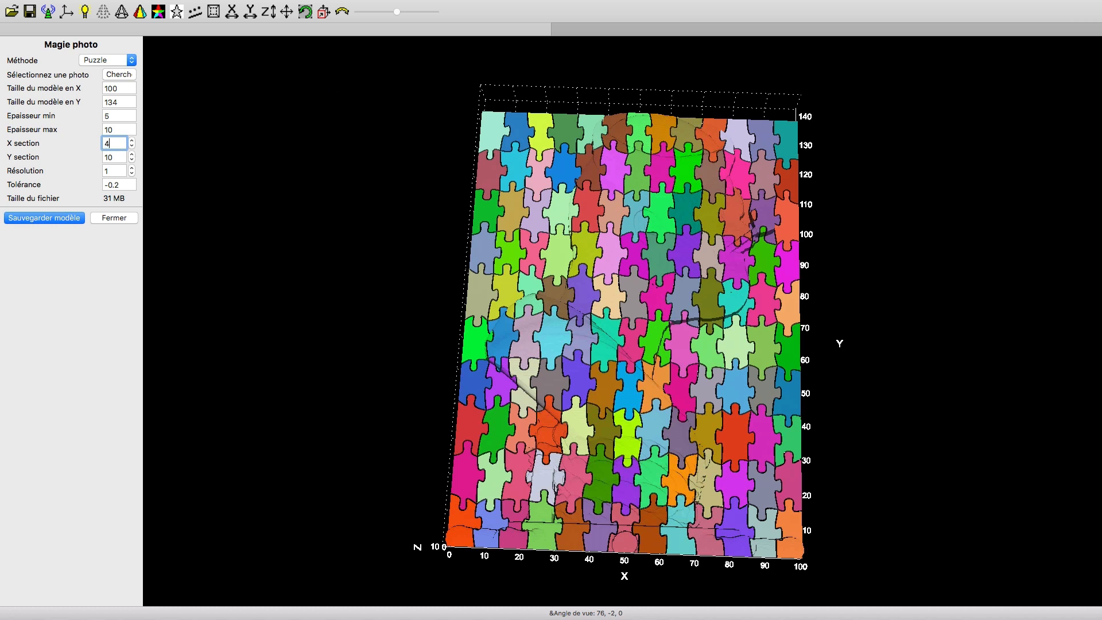
pyautogui.doubleClick(121, 158)
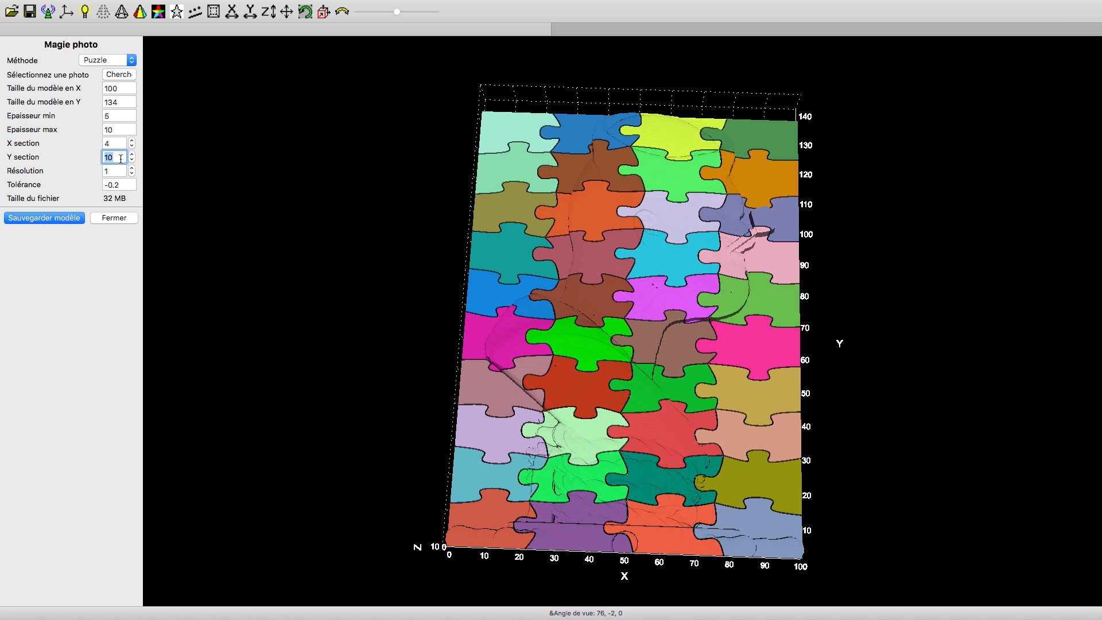
pyautogui.write('2')
pyautogui.click(122, 171)
pyautogui.moveTo(248, 211)
pyautogui.mouseDown()
pyautogui.moveTo(233, 236)
pyautogui.moveTo(199, 216)
pyautogui.moveTo(209, 194)
pyautogui.moveTo(191, 173)
pyautogui.moveTo(138, 172)
pyautogui.moveTo(238, 196)
pyautogui.mouseUp()
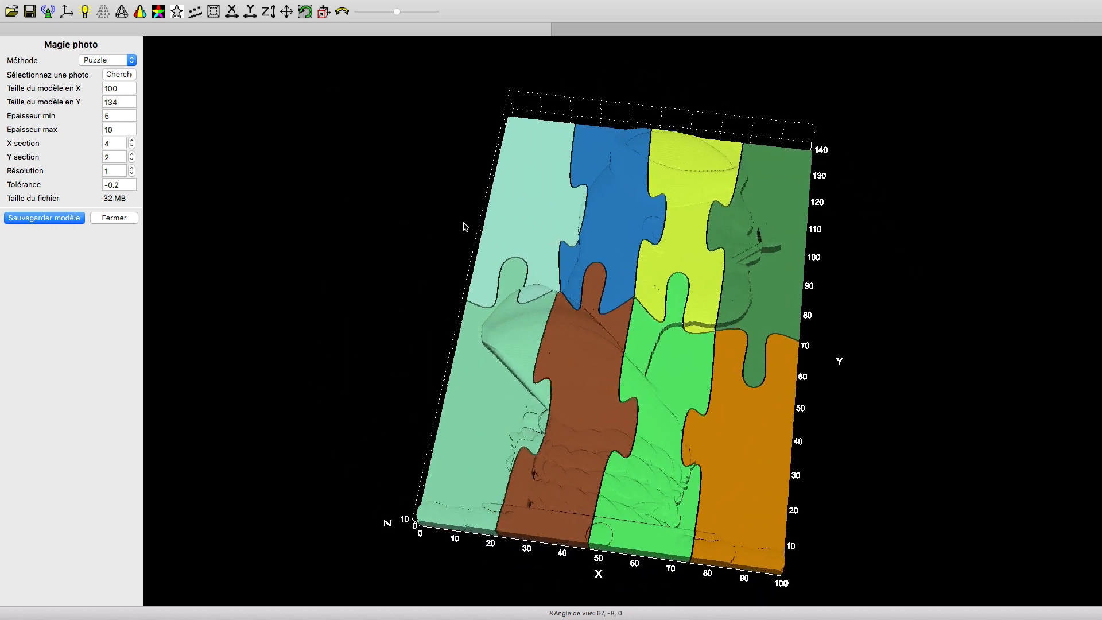
# Step: Set the puzzle's X section to 8 and its Y section to 8
pyautogui.doubleClick(114, 144)
pyautogui.write('8')
pyautogui.click(132, 154)
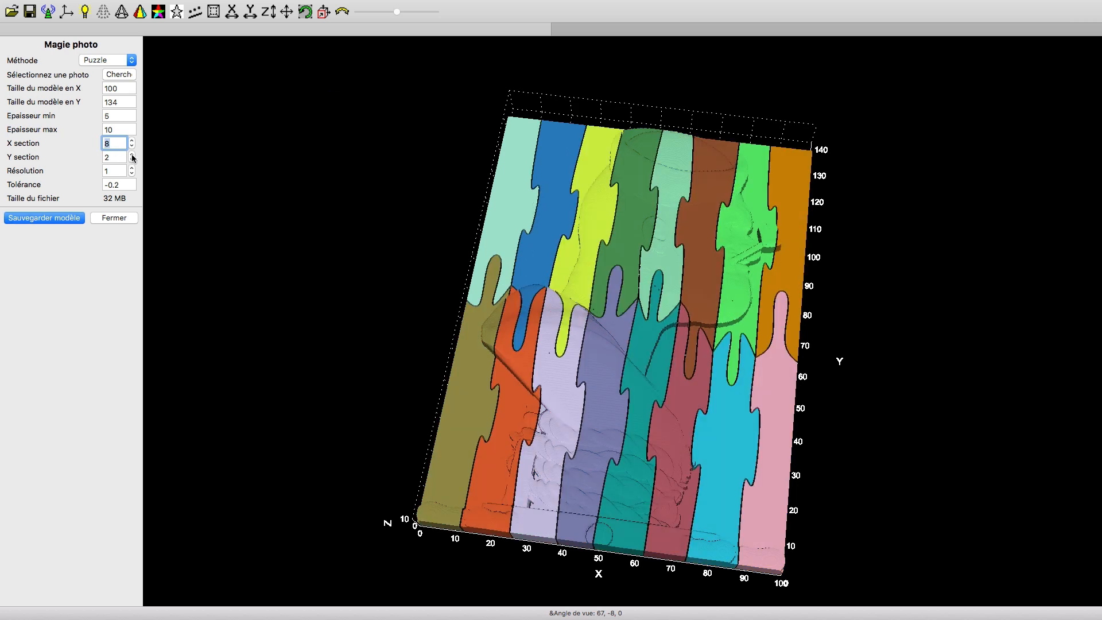
pyautogui.click(132, 154)
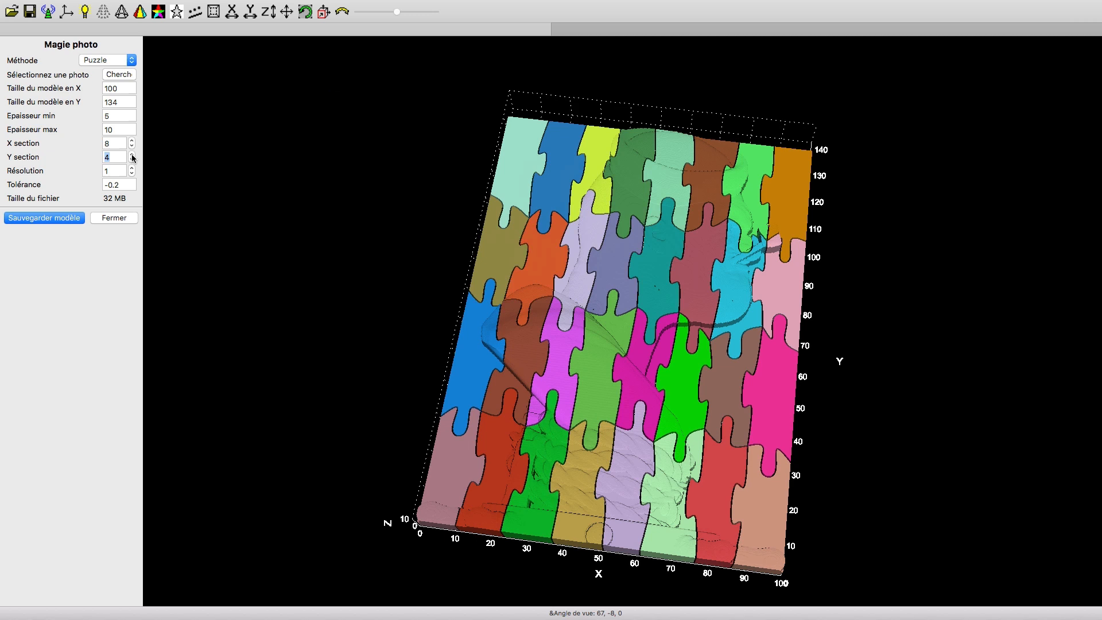
pyautogui.click(132, 155)
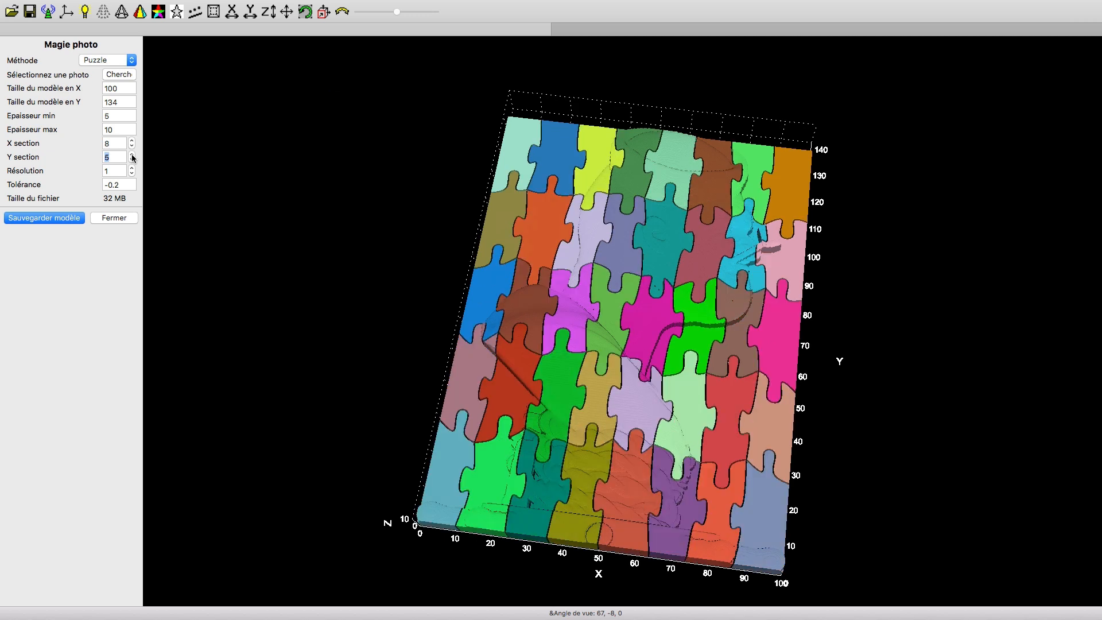
pyautogui.click(131, 155)
pyautogui.click(132, 155)
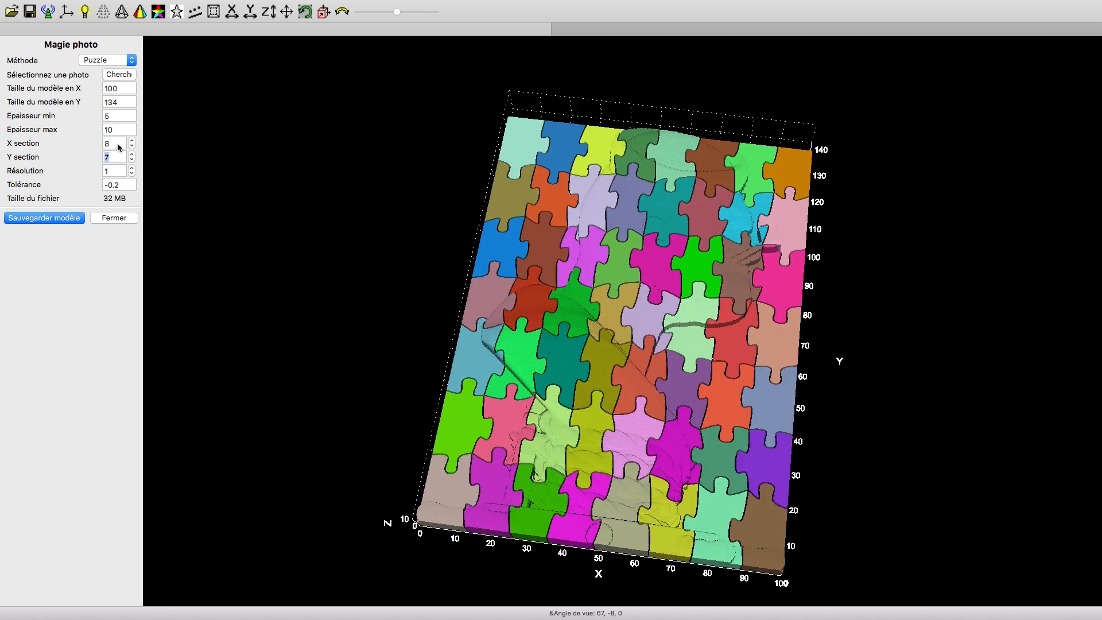
# Step: Set the puzzle's X section to 10 and check the resulting pieces at an angle
pyautogui.doubleClick(117, 145)
pyautogui.write('10')
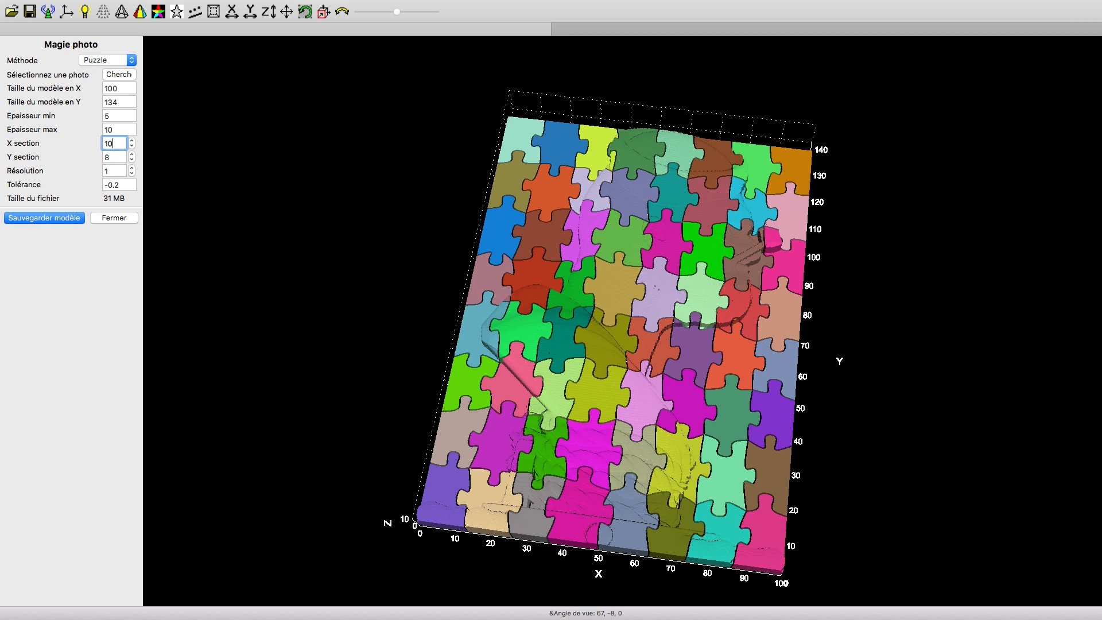
pyautogui.click(118, 158)
pyautogui.moveTo(214, 172); pyautogui.dragTo(182, 152)
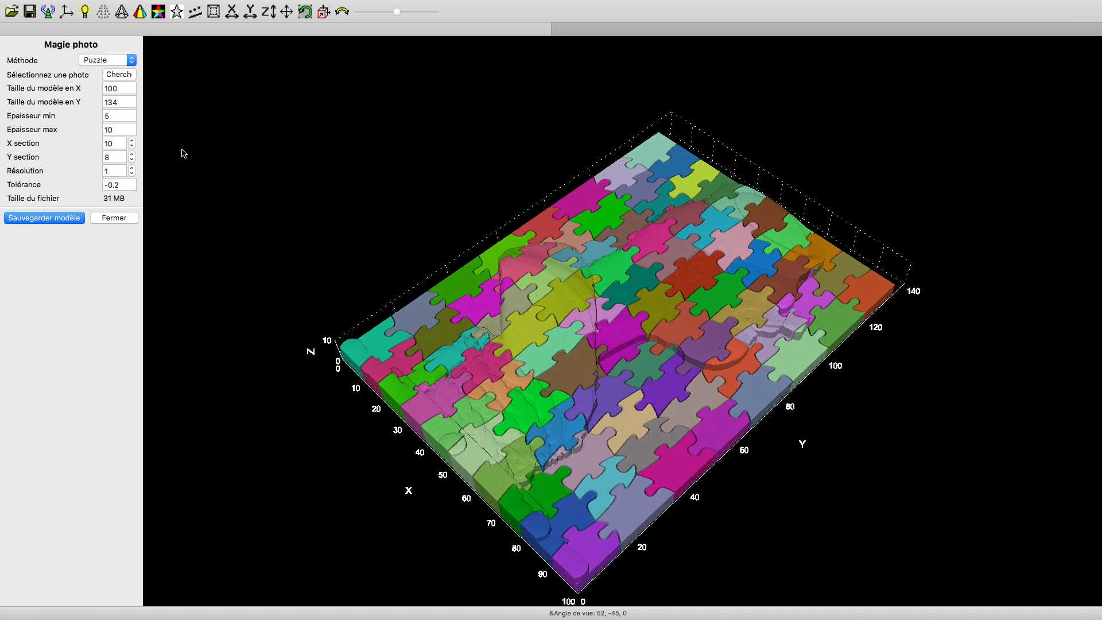
# Step: Set the puzzle's tolerance to 0 and examine the joints between the pieces up close from several angles
pyautogui.tripleClick(118, 185)
pyautogui.write('0')
pyautogui.moveTo(338, 311); pyautogui.dragTo(432, 343)
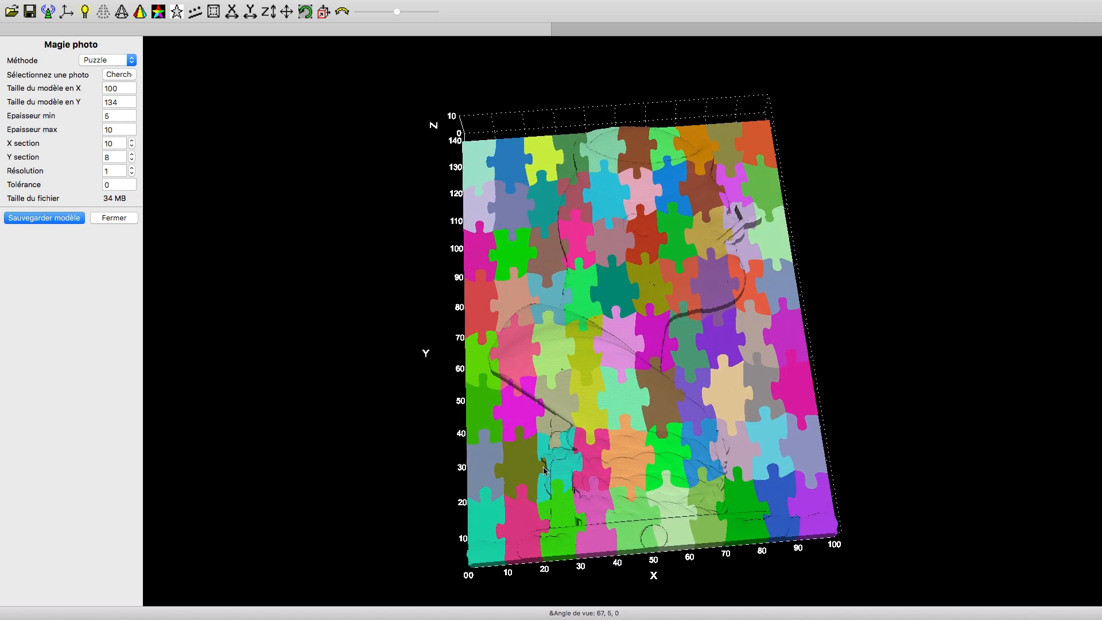
pyautogui.moveTo(504, 460); pyautogui.dragTo(436, 406)
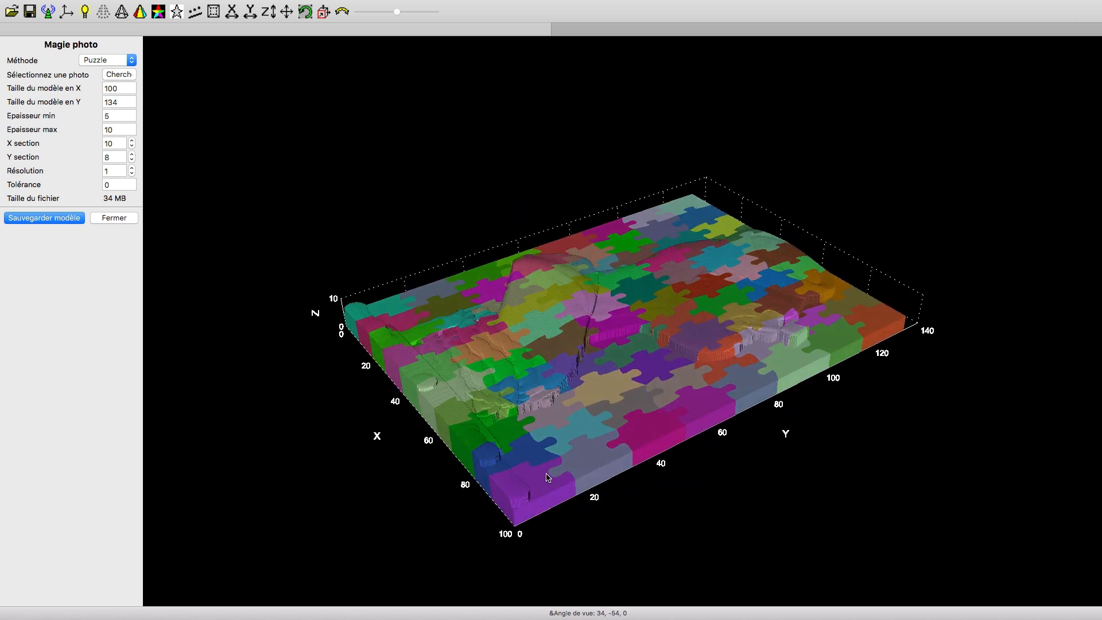
pyautogui.scroll(3, 548, 474)
pyautogui.scroll(3, 548, 477)
pyautogui.scroll(2, 591, 470)
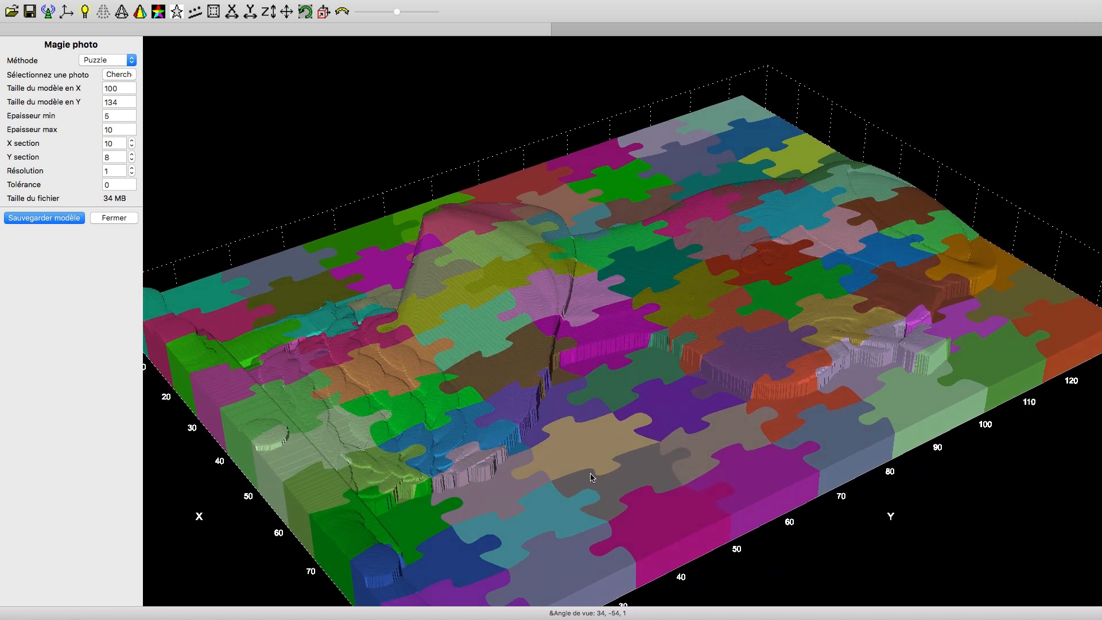
pyautogui.moveTo(605, 480); pyautogui.dragTo(472, 496)
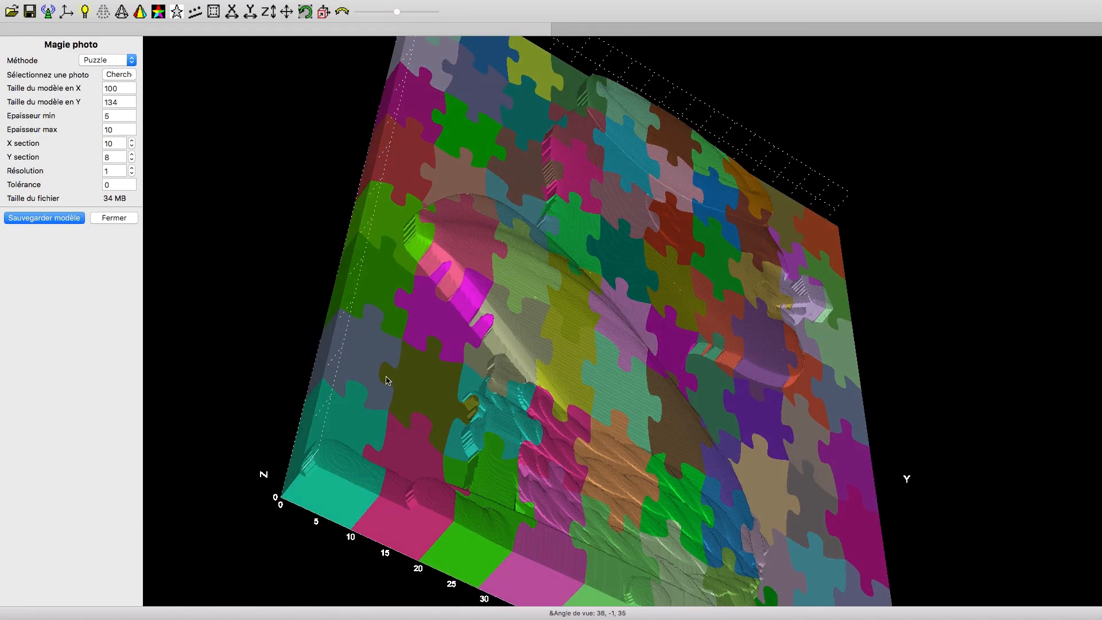
pyautogui.moveTo(418, 419); pyautogui.dragTo(365, 397)
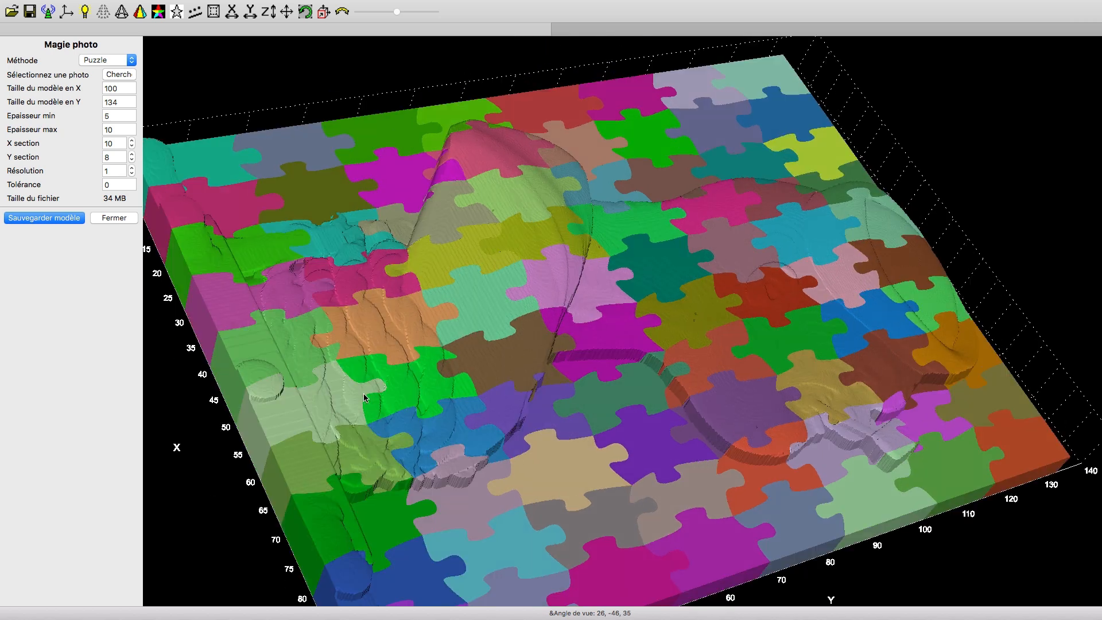
# Step: Set the puzzle's X section to 11 and its maximum thickness to 15
pyautogui.click(112, 116)
pyautogui.click(115, 129)
pyautogui.click(131, 141)
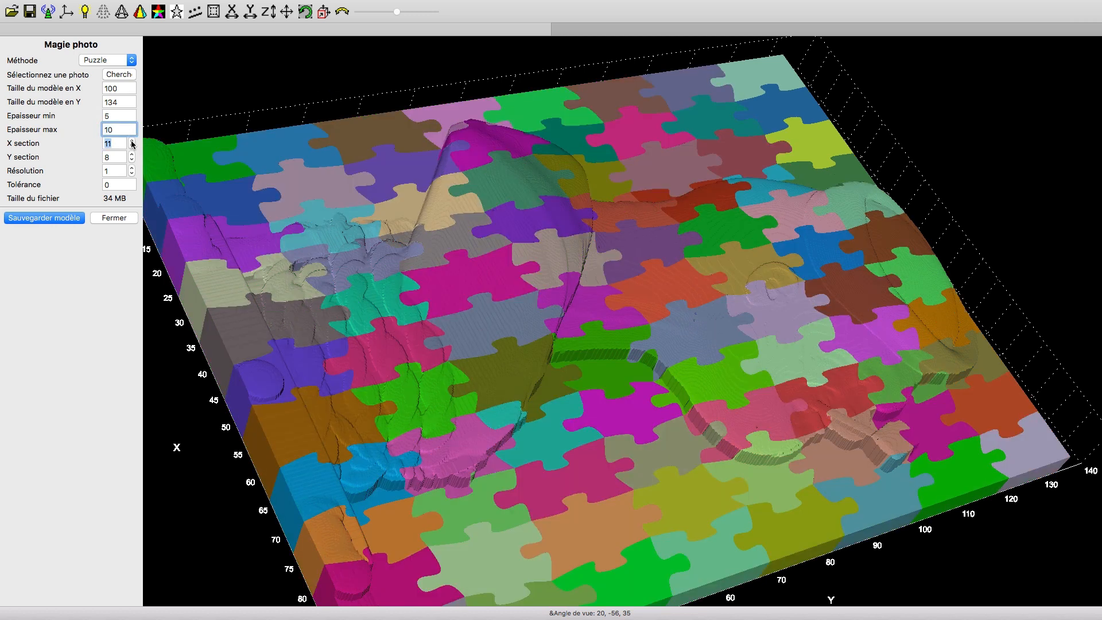
pyautogui.click(131, 140)
pyautogui.click(114, 129)
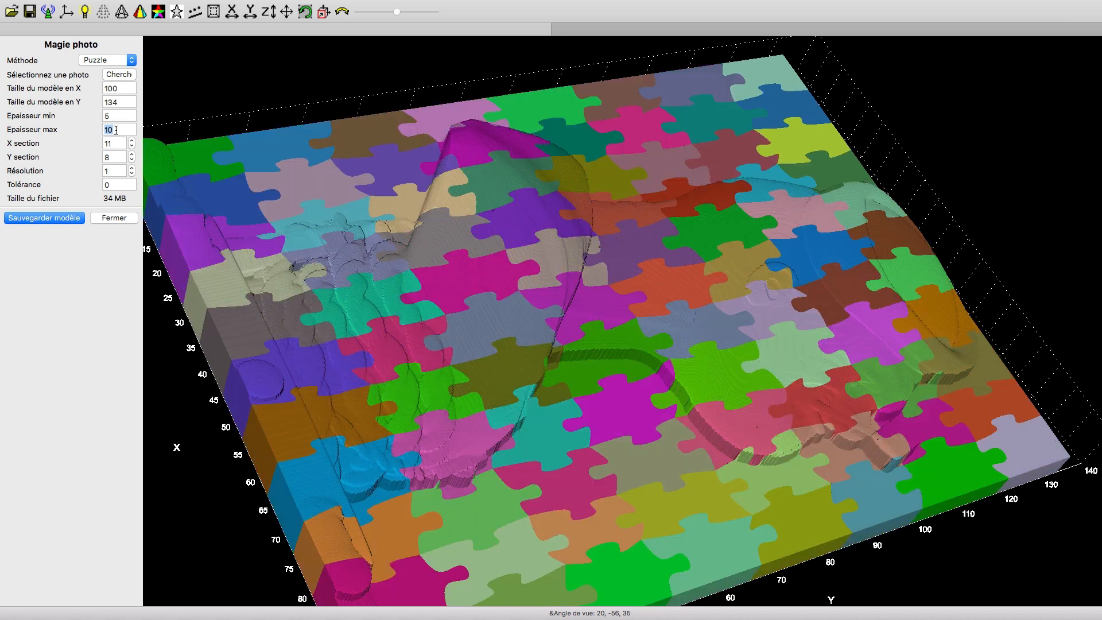
pyautogui.write('15')
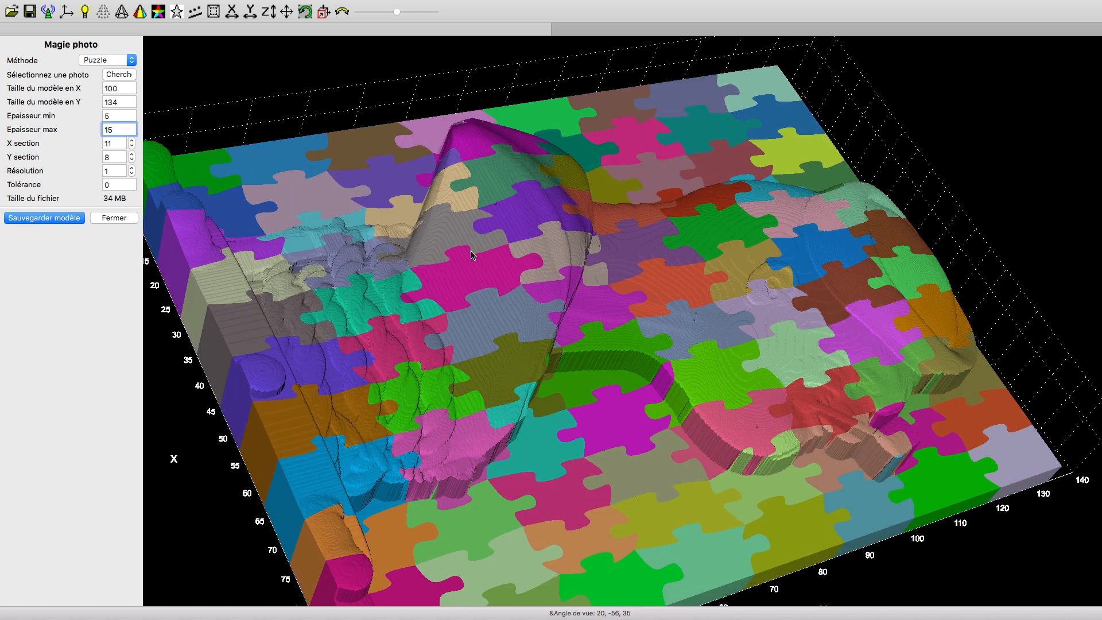
# Step: Set the puzzle's minimum thickness to 3 and inspect the relief's depth from the side
pyautogui.click(126, 112)
pyautogui.press('BackSpace')
pyautogui.write('3')
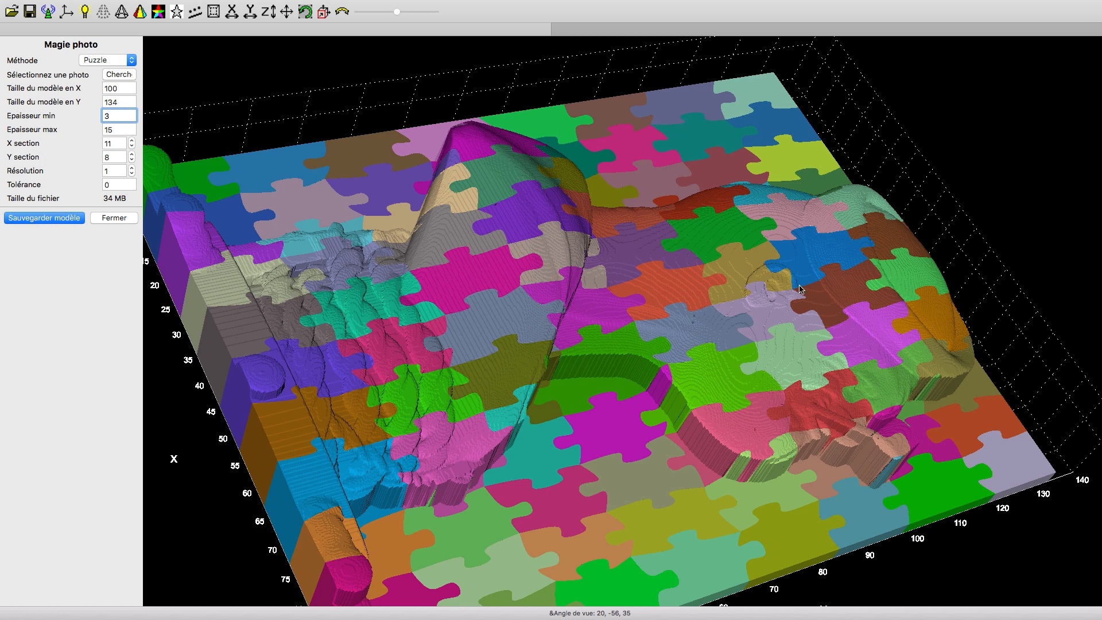
pyautogui.moveTo(774, 349); pyautogui.dragTo(745, 254)
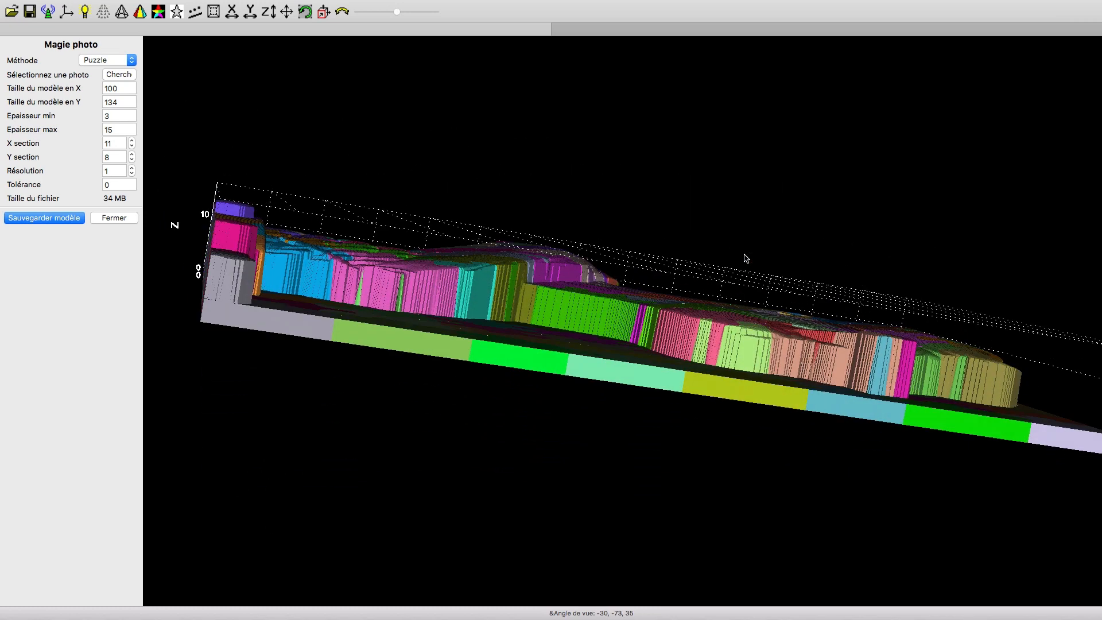
pyautogui.moveTo(563, 394); pyautogui.dragTo(706, 400)
# Step: Set the puzzle's tolerance to -0.2 and inspect the gaps between the pieces from above
pyautogui.doubleClick(127, 183)
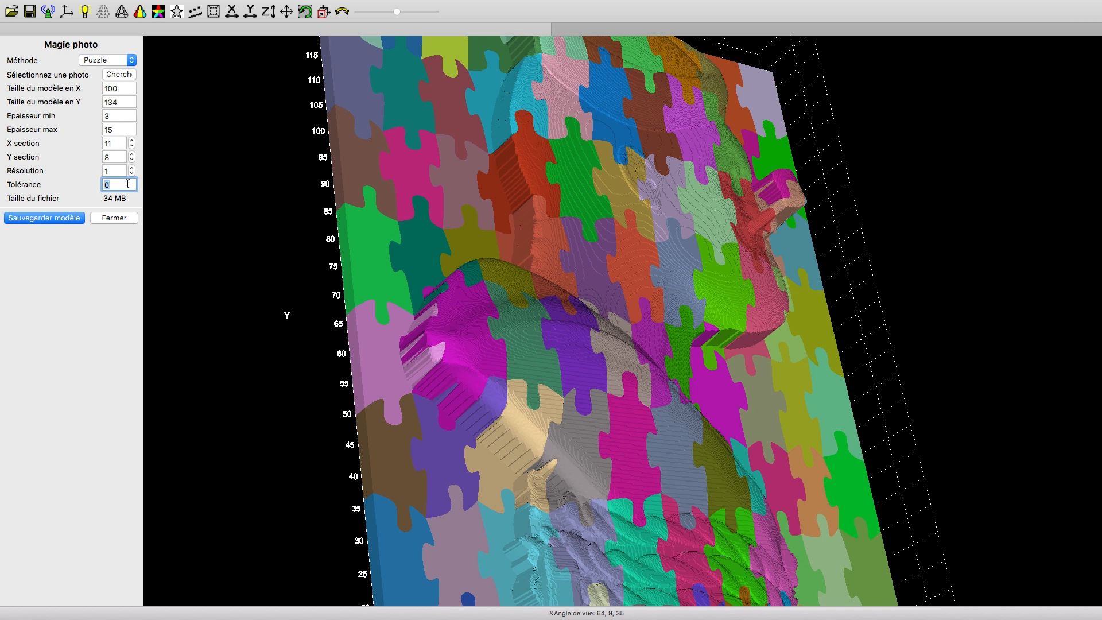
pyautogui.write('-0')
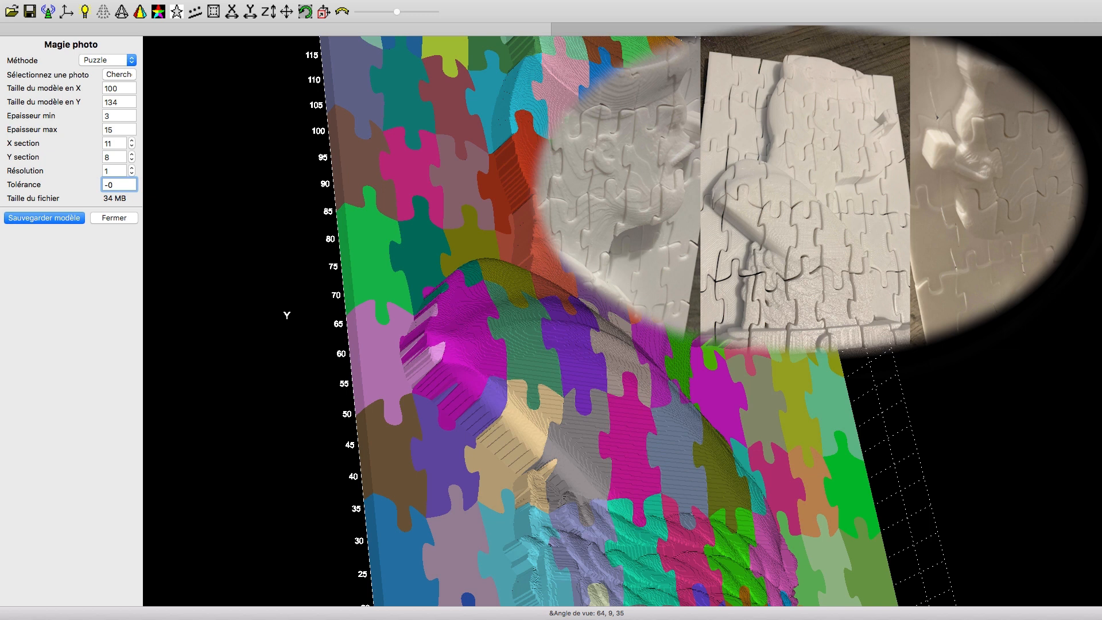
pyautogui.write(',2')
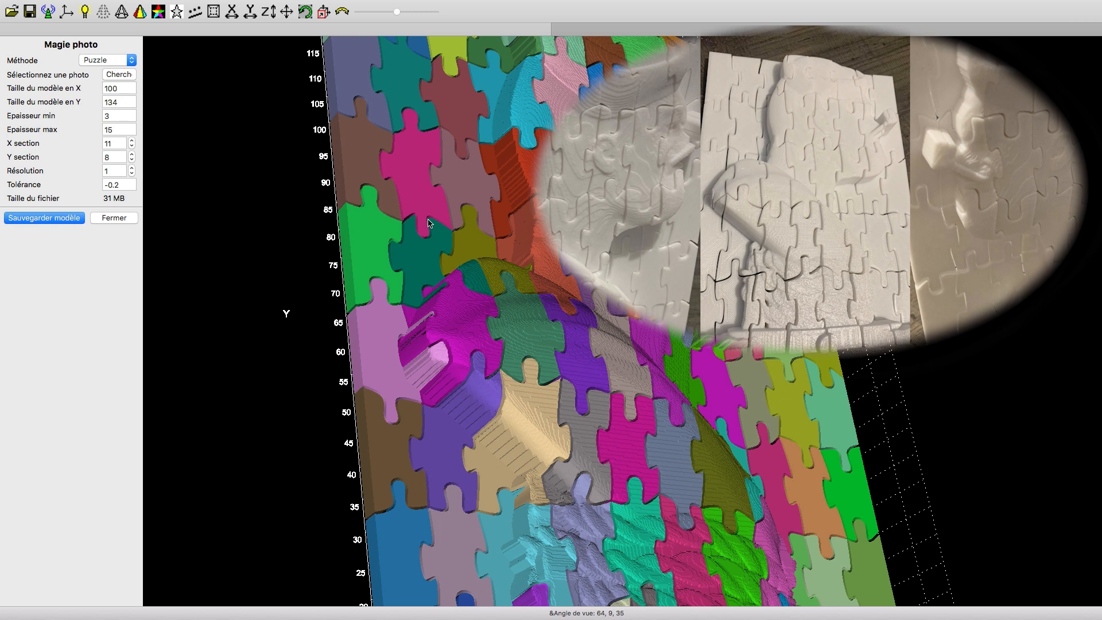
pyautogui.moveTo(450, 218); pyautogui.dragTo(415, 222)
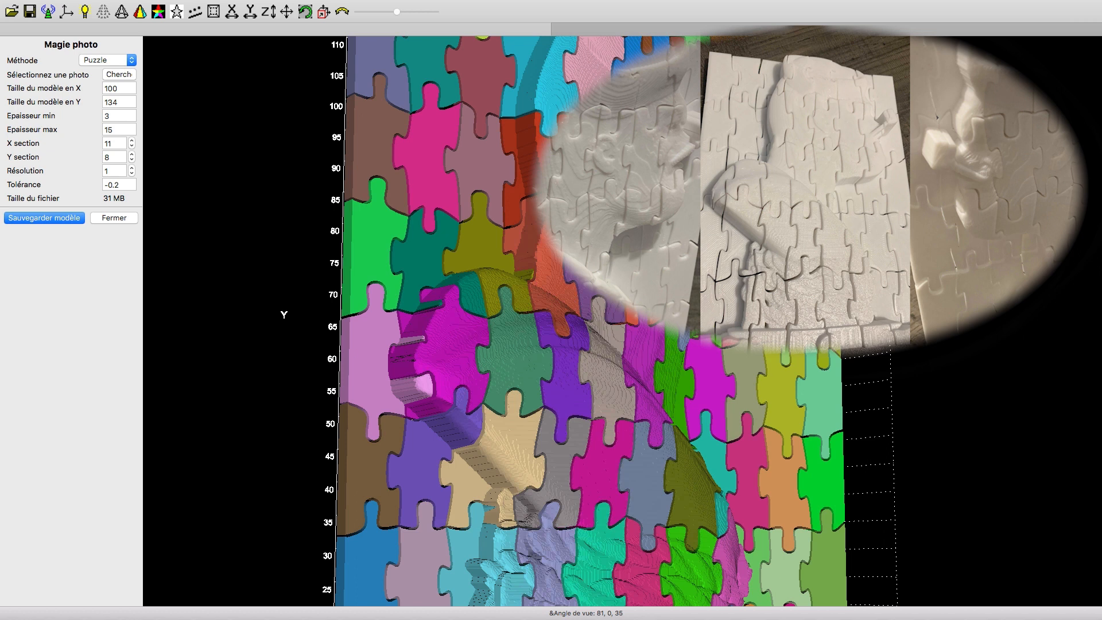
pyautogui.scroll(-4, 589, 322)
pyautogui.moveTo(540, 373)
pyautogui.mouseDown()
pyautogui.moveTo(505, 358)
pyautogui.moveTo(542, 364)
pyautogui.mouseUp()
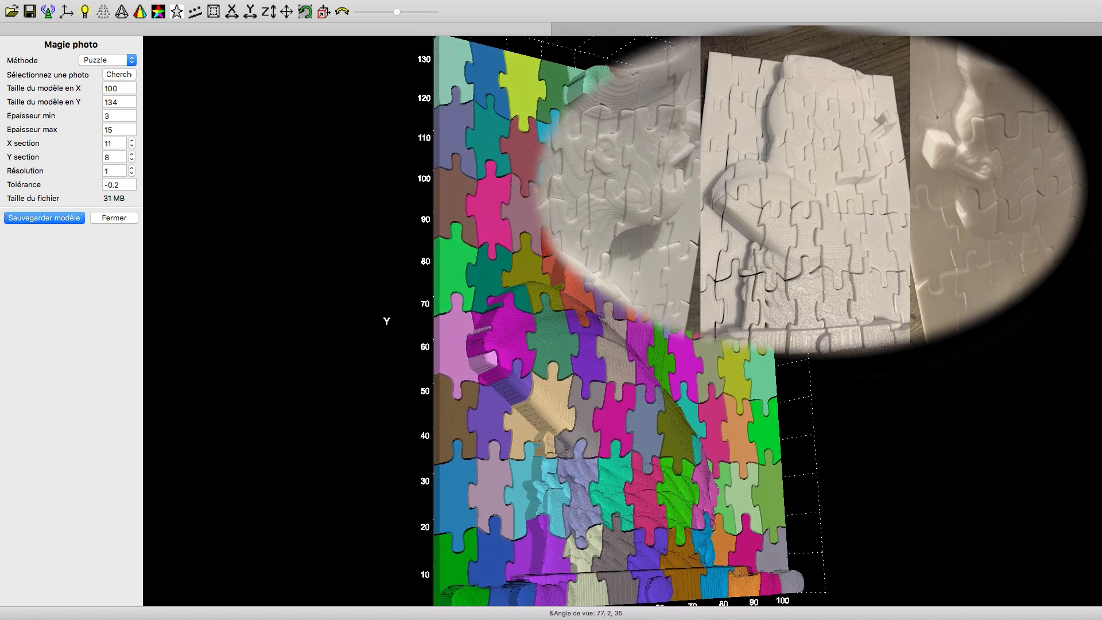